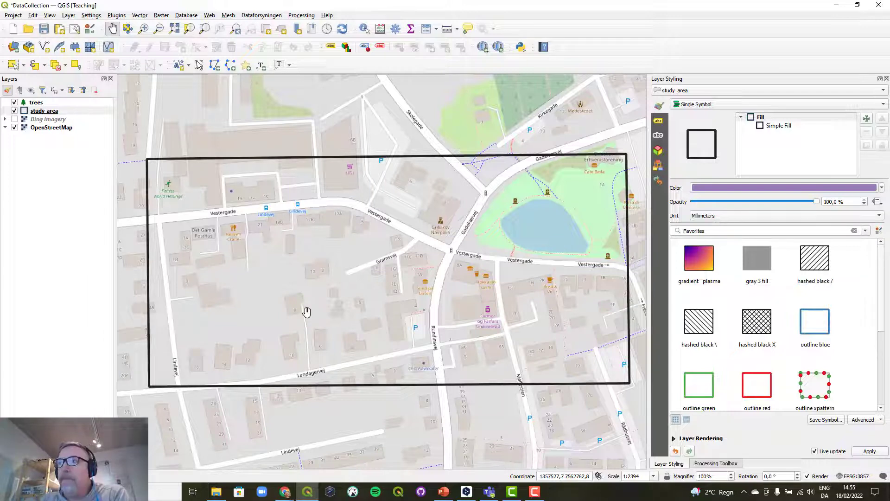
# - Set the OpenStreetMap layer's tile resolution to Standard (256x256 / 96 DPI) in its source properties
pyautogui.click(52, 127)
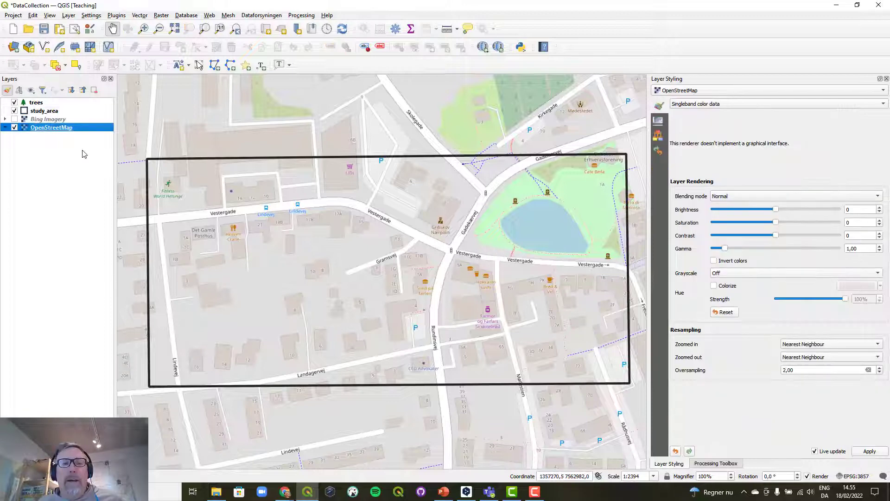
pyautogui.doubleClick(47, 130)
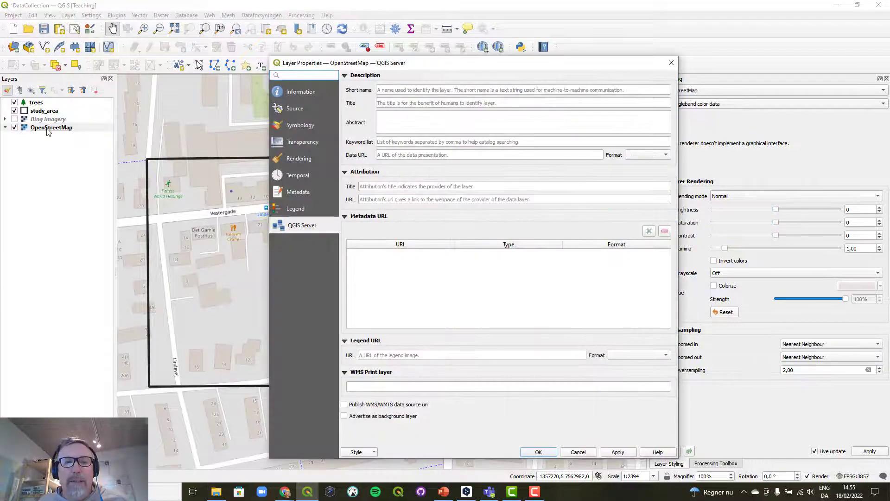
pyautogui.click(307, 109)
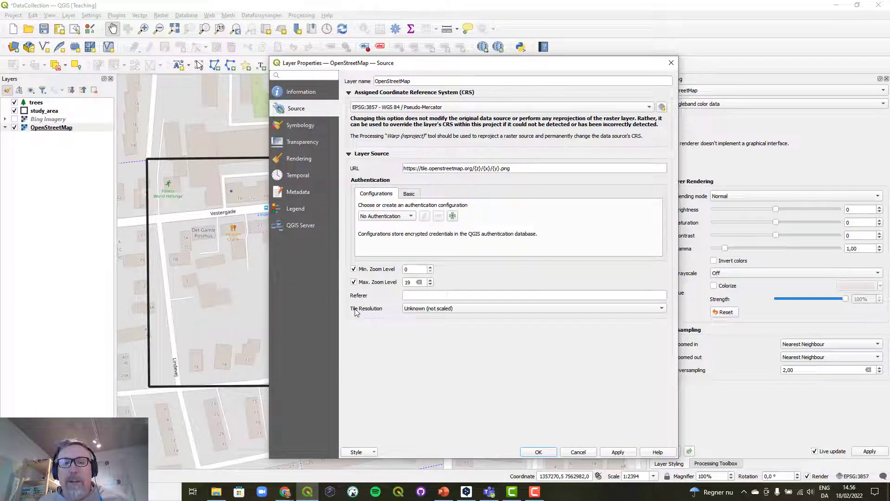
pyautogui.click(439, 309)
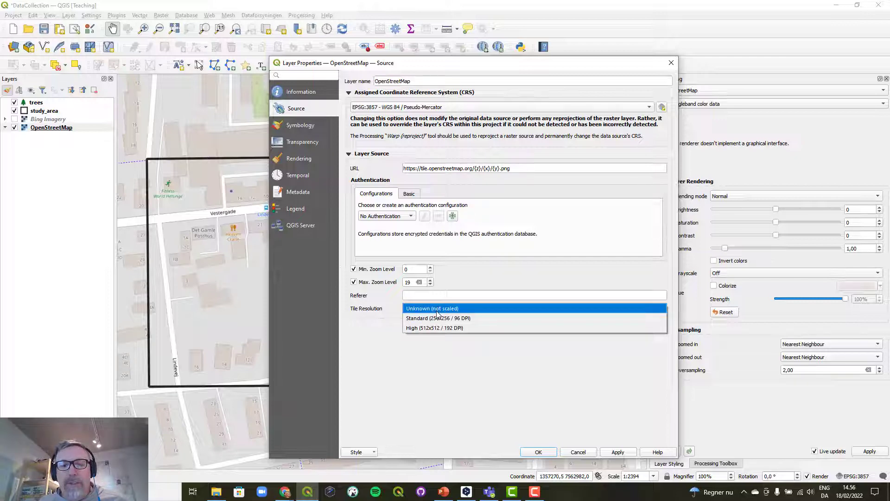
pyautogui.click(461, 318)
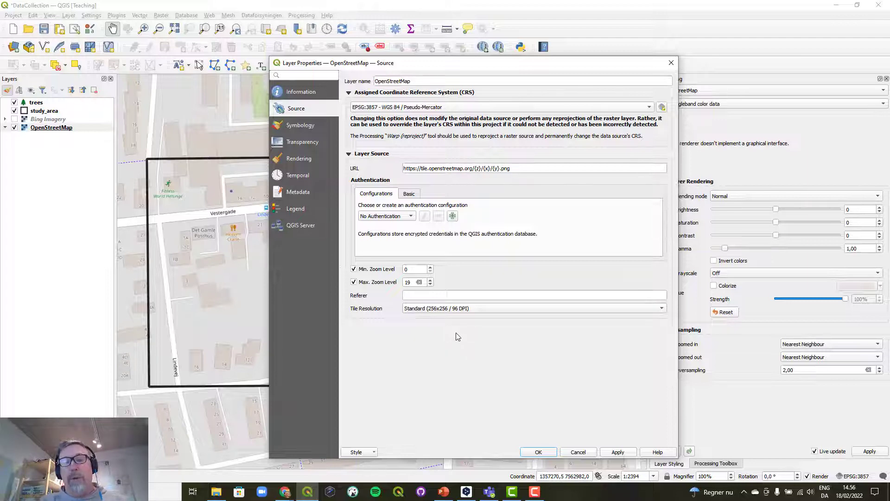
pyautogui.click(547, 453)
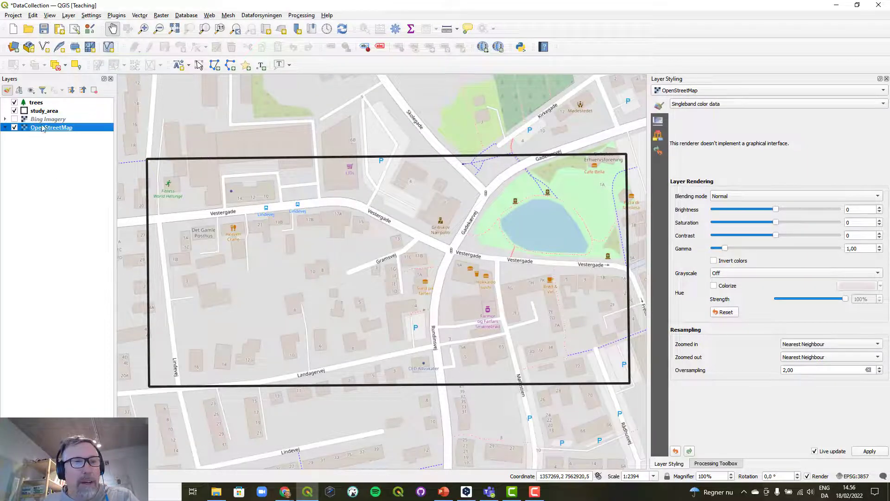
# - Set the Bing Imagery layer's tile resolution to Standard (256x256 / 96 DPI) and save the project
pyautogui.doubleClick(47, 119)
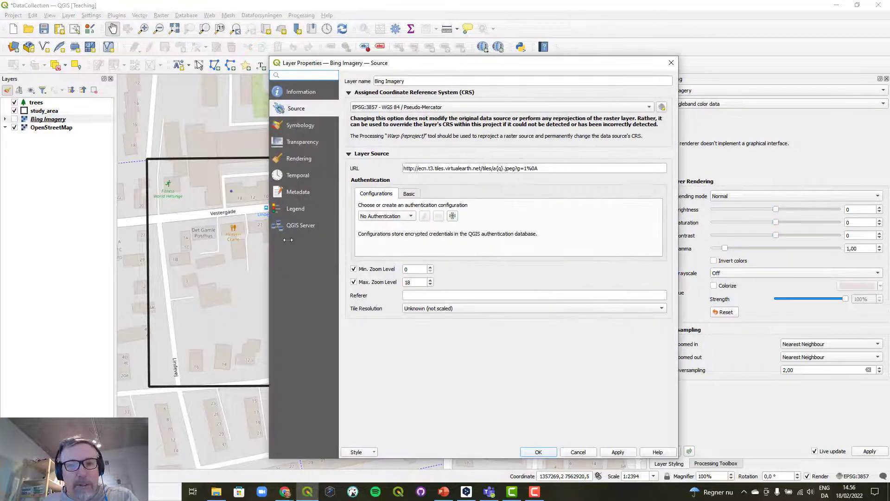
pyautogui.click(440, 308)
pyautogui.click(441, 317)
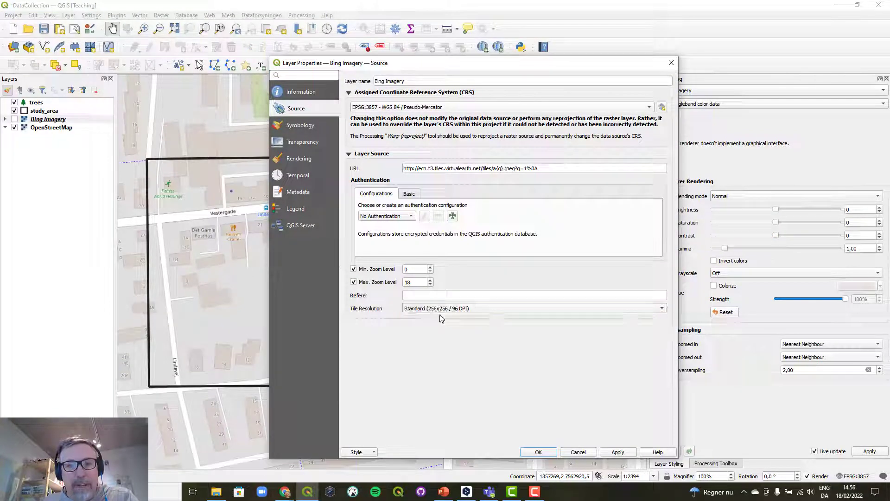
pyautogui.click(537, 451)
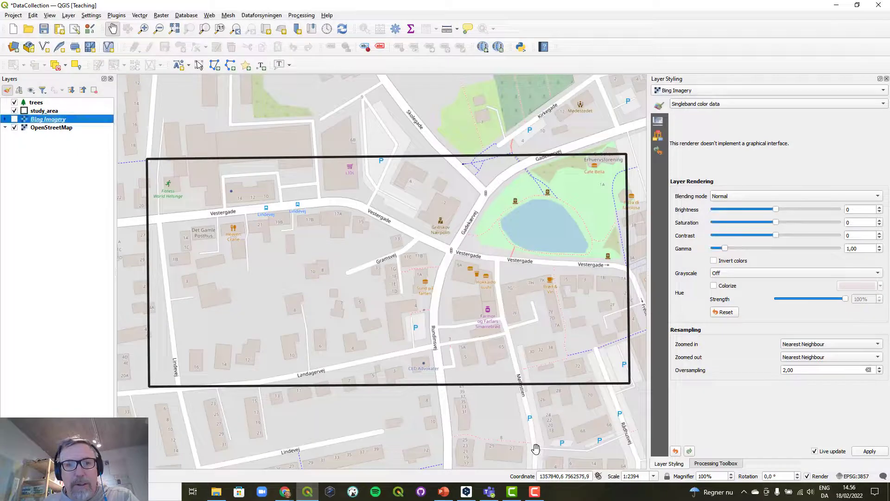
pyautogui.click(44, 29)
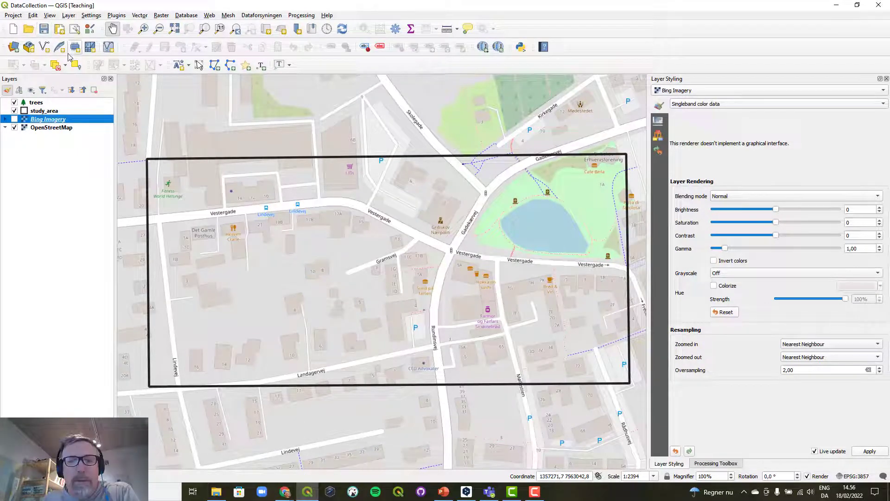
# - Hide the study_area and trees layers so only OpenStreetMap is drawn, and make OpenStreetMap the active layer
pyautogui.click(14, 110)
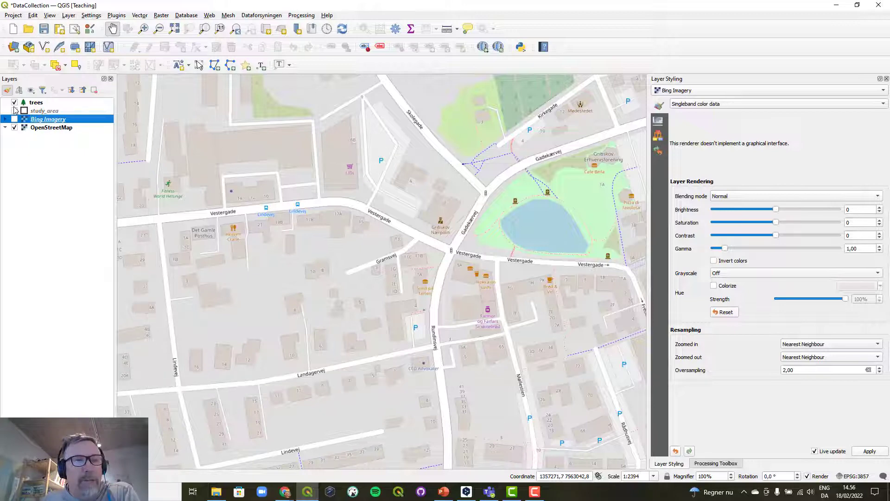
pyautogui.click(14, 102)
pyautogui.click(40, 128)
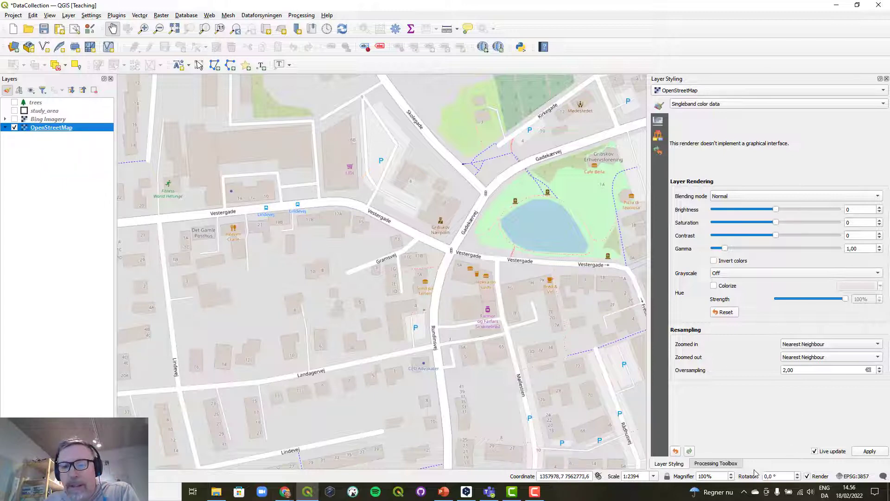
# - Search the processing tools for "mbtiles" and open Generate XYZ tiles (MBTiles)
pyautogui.click(734, 463)
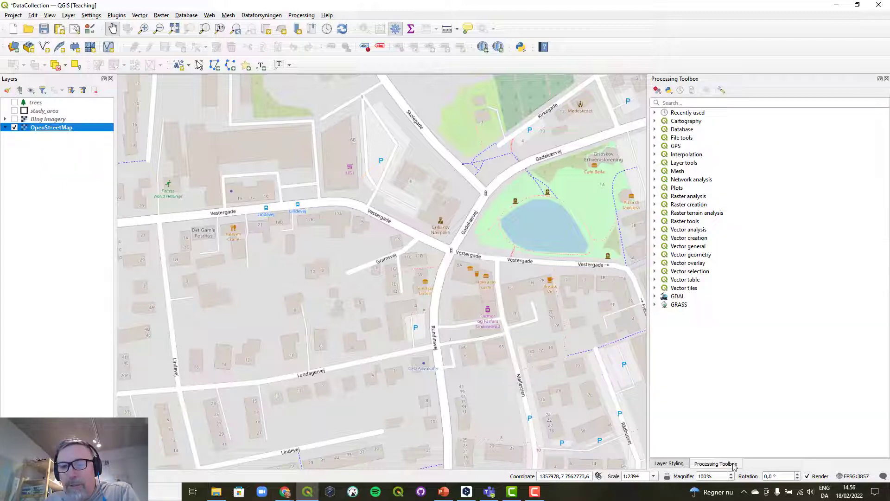
pyautogui.click(713, 103)
pyautogui.write('m')
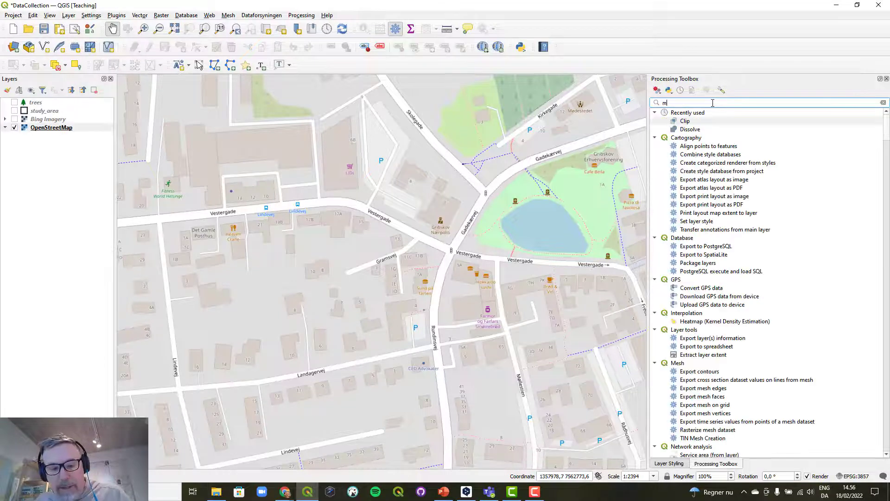
pyautogui.write('btiles')
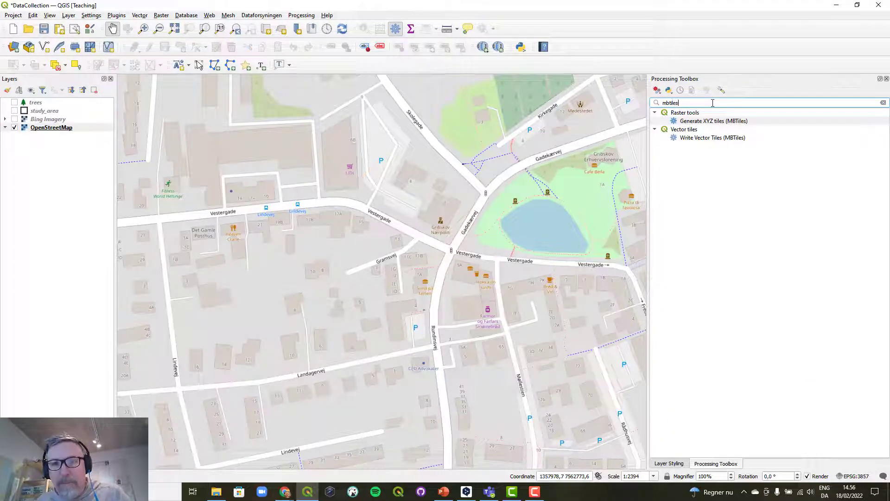
pyautogui.click(711, 123)
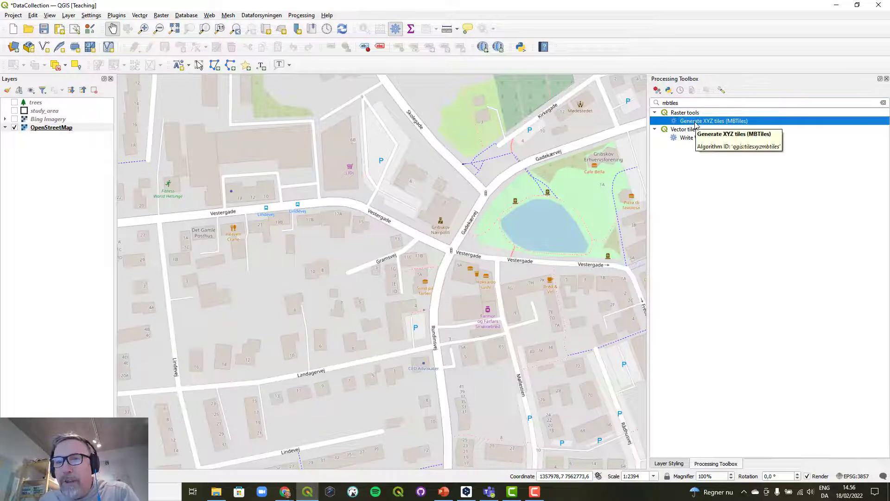
pyautogui.doubleClick(695, 121)
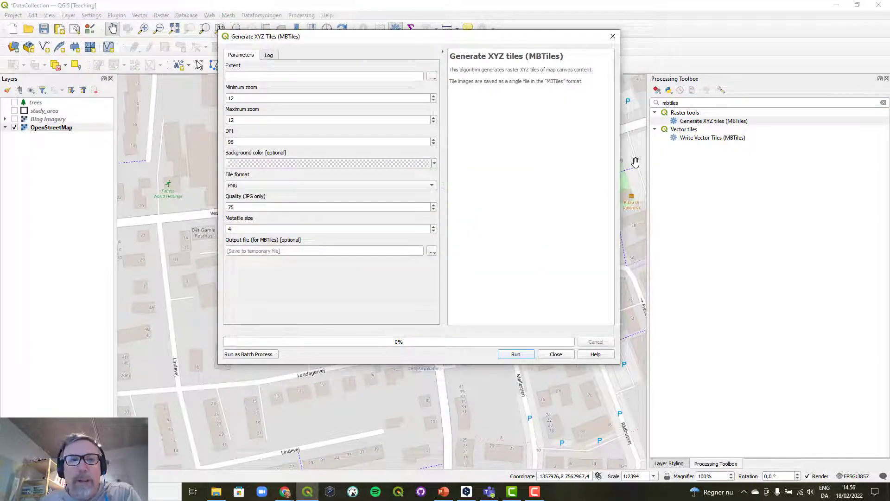
# - Set the tile extent to the map canvas extent, with minimum zoom 18 and maximum zoom 20
pyautogui.click(432, 77)
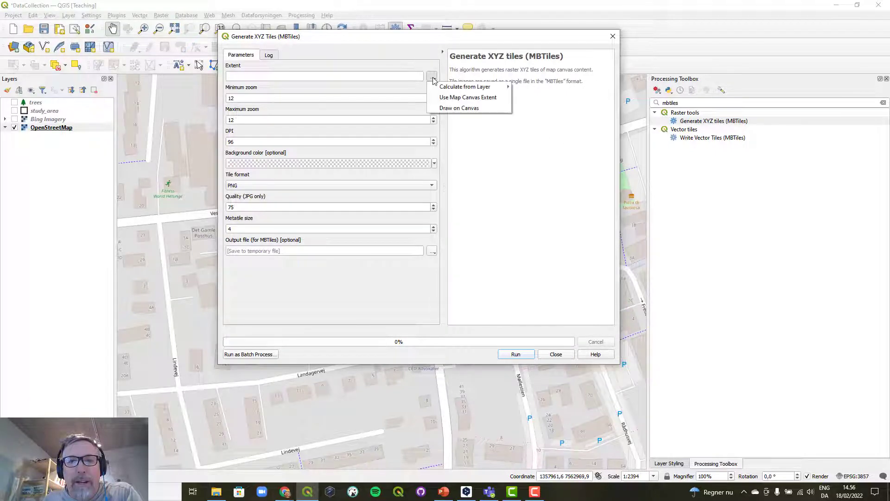
pyautogui.click(446, 97)
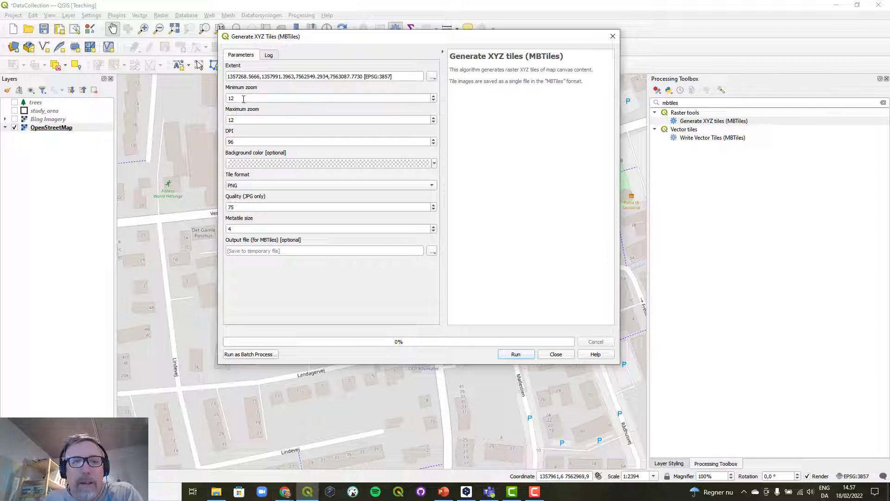
pyautogui.moveTo(242, 98); pyautogui.dragTo(208, 97)
pyautogui.write('18')
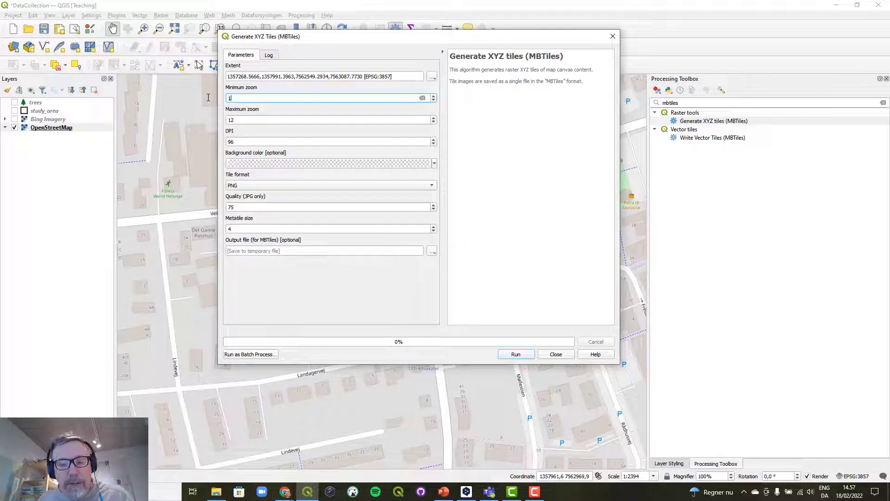
pyautogui.click(241, 120)
pyautogui.moveTo(241, 120); pyautogui.dragTo(207, 124)
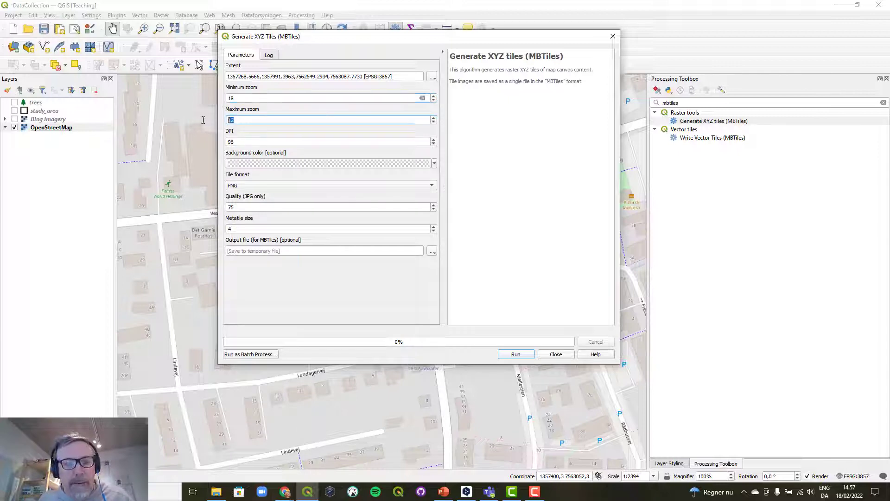
pyautogui.write('20')
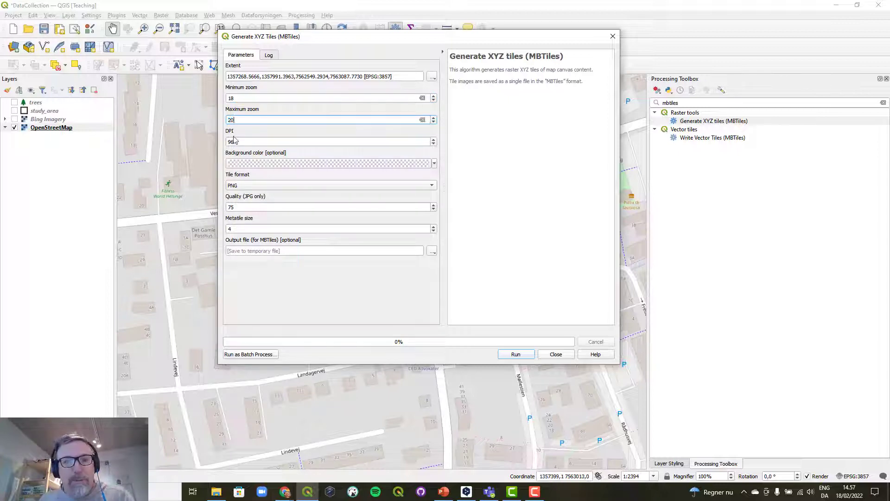
pyautogui.click(273, 130)
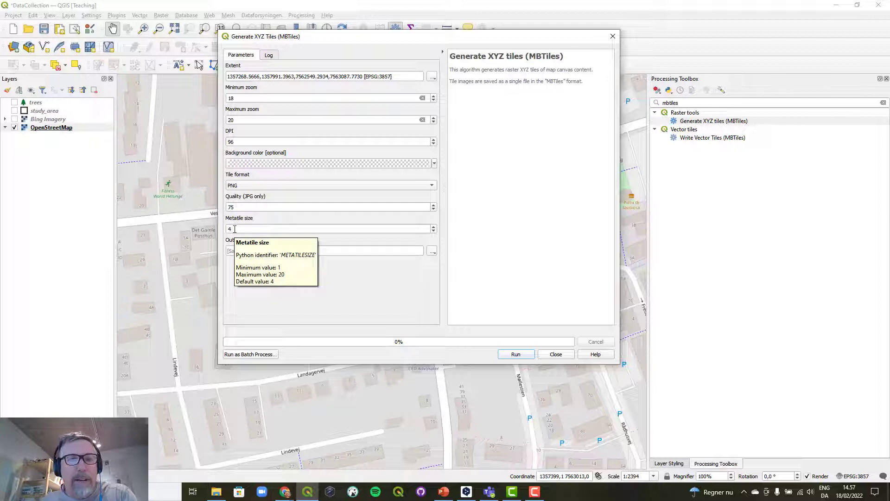
# - Set the output file to OSMOffline.mbtiles in Data_Collection_with_QGIS_Input_Mergin/Data_Collection_Demo and run the tile generation
pyautogui.click(432, 253)
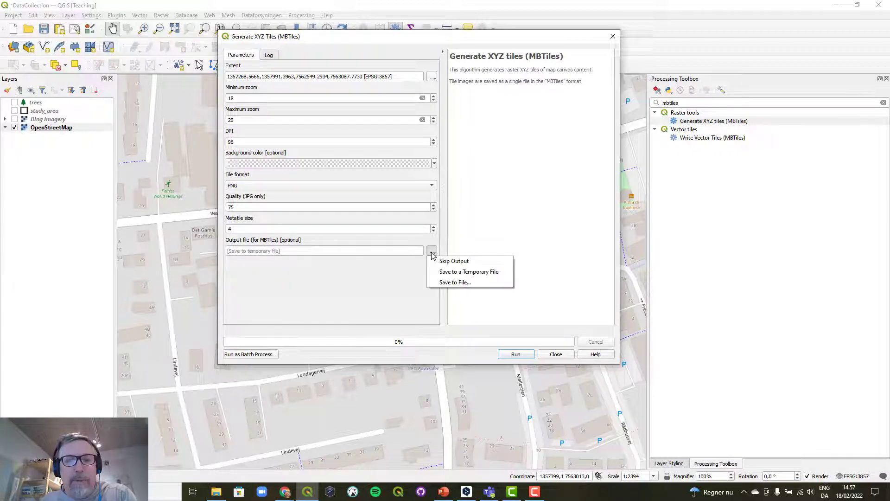
pyautogui.click(448, 281)
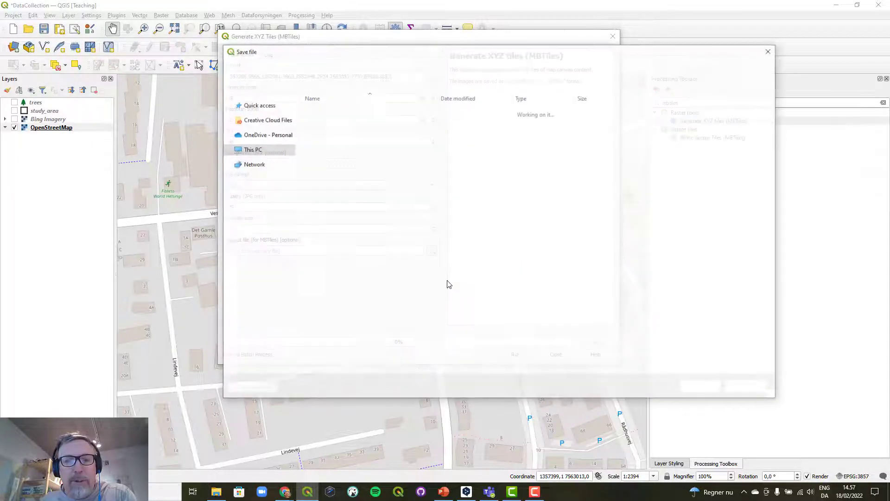
pyautogui.doubleClick(324, 151)
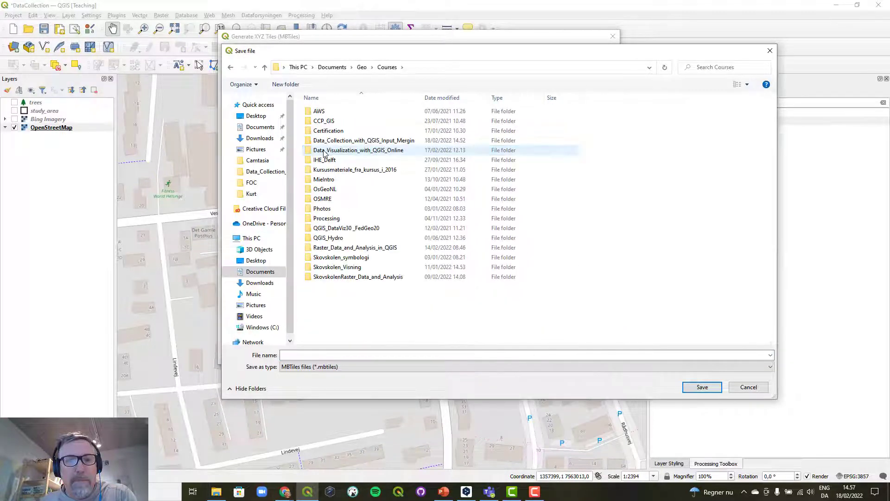
pyautogui.doubleClick(331, 141)
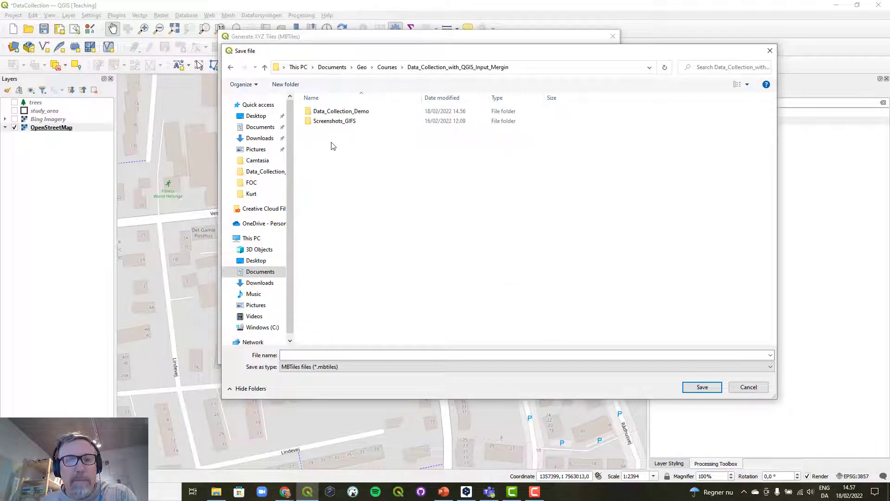
pyautogui.doubleClick(335, 111)
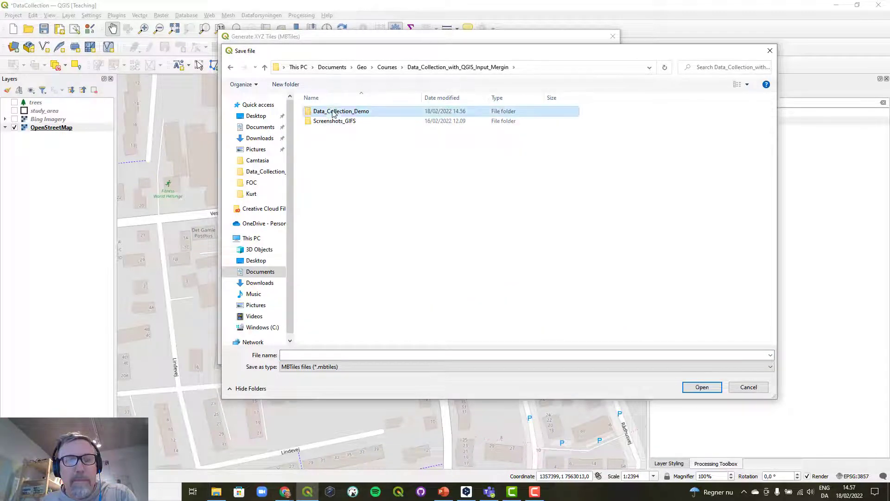
pyautogui.click(350, 354)
pyautogui.write('OS')
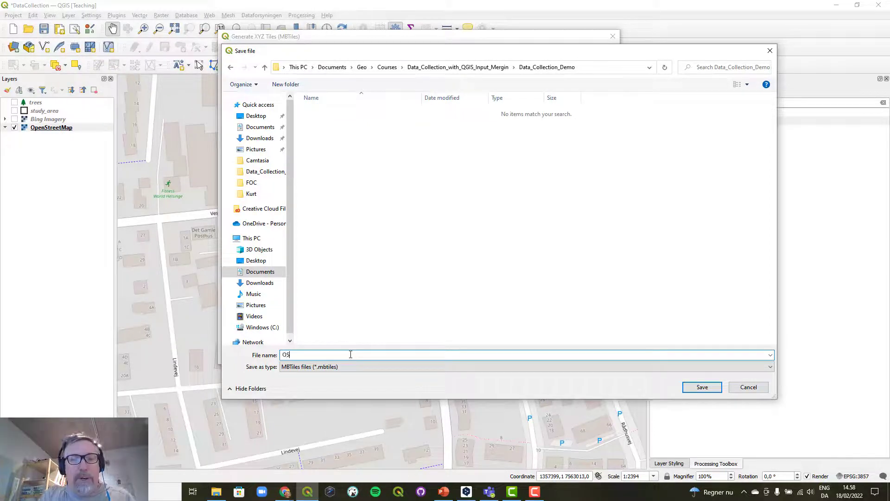
pyautogui.write('MOffline')
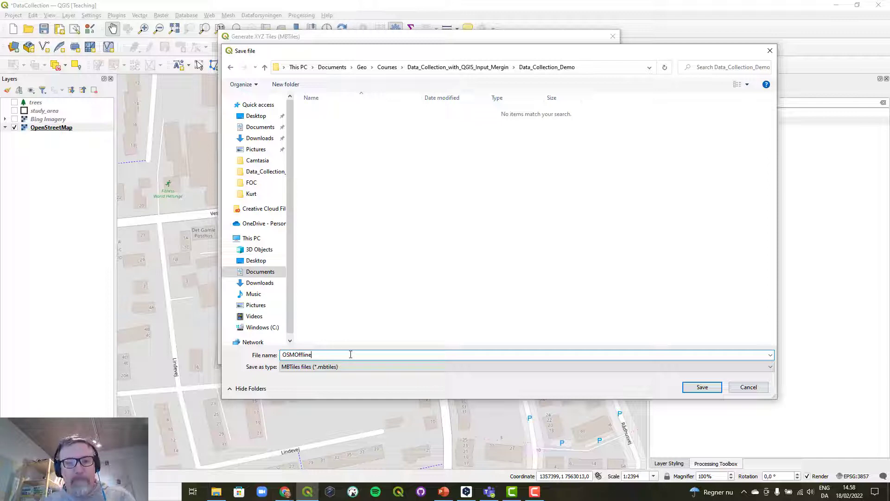
pyautogui.click(706, 388)
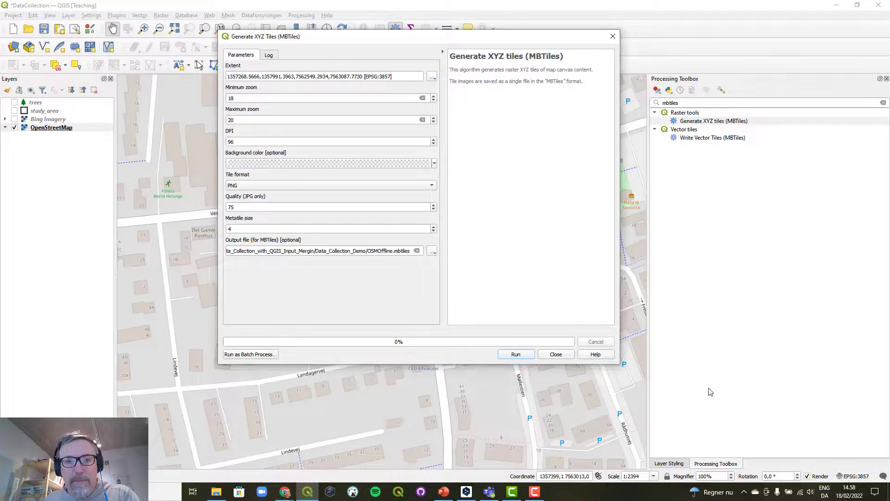
pyautogui.click(517, 355)
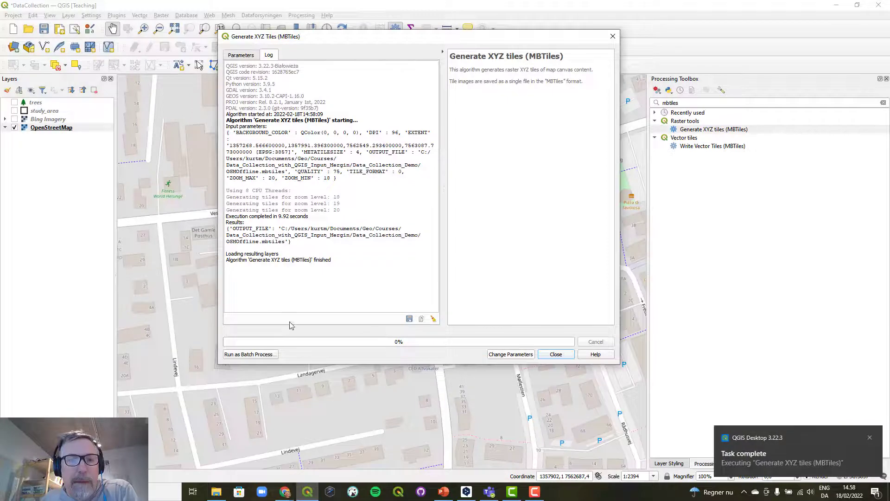
# - Check the Data_Collection_Demo folder in File Explorer for the generated tile file, and return to the tile tool's parameters
pyautogui.click(217, 492)
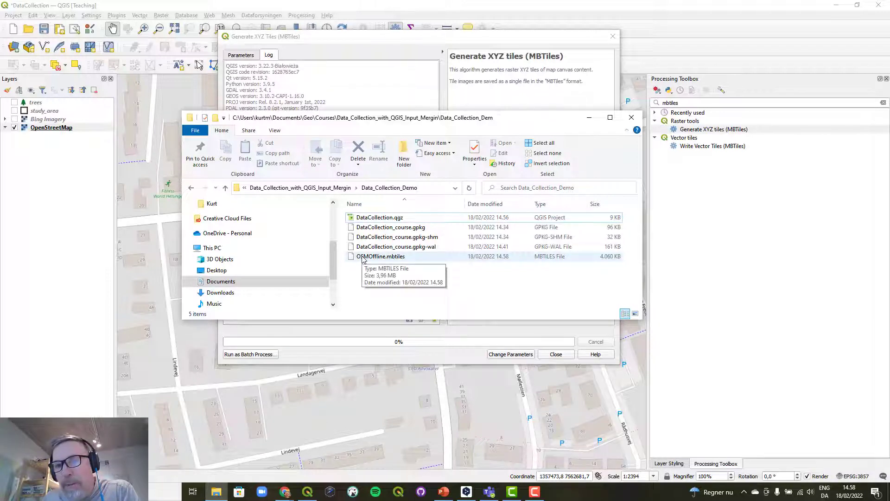
pyautogui.click(589, 119)
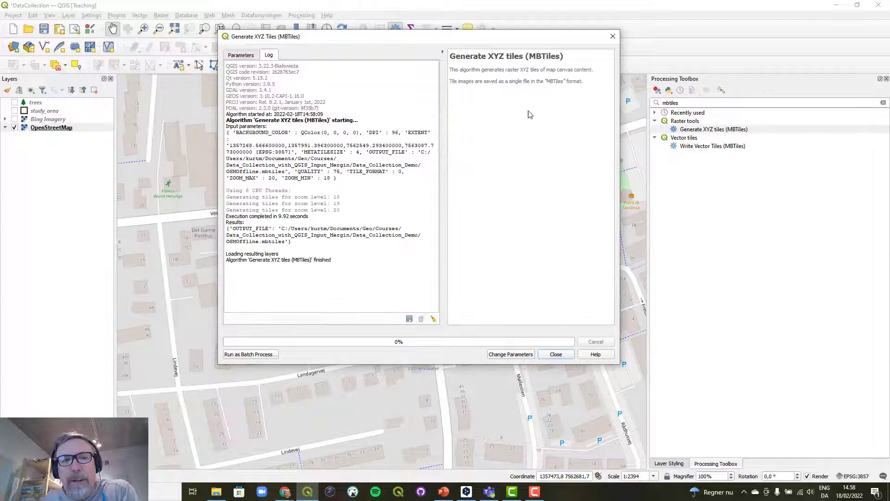
pyautogui.click(241, 55)
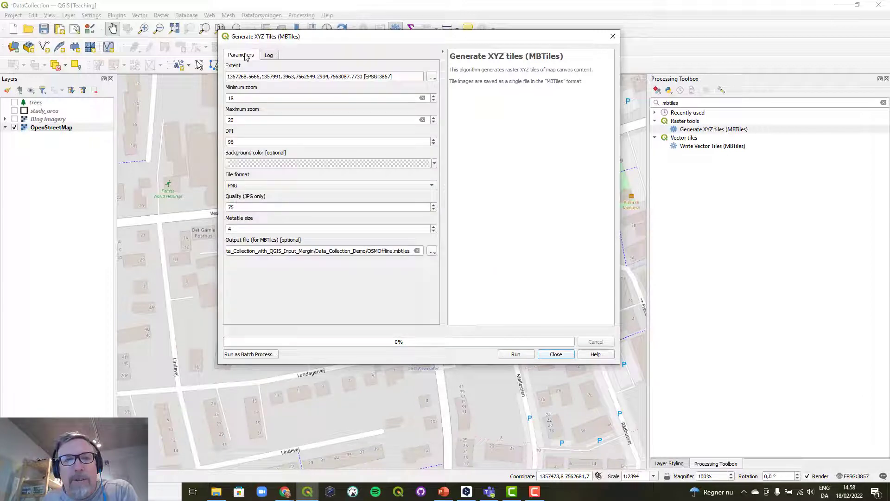
# - Show Bing Imagery instead of OpenStreetMap on the map, and set the tile tool's maximum zoom to 19
pyautogui.click(14, 128)
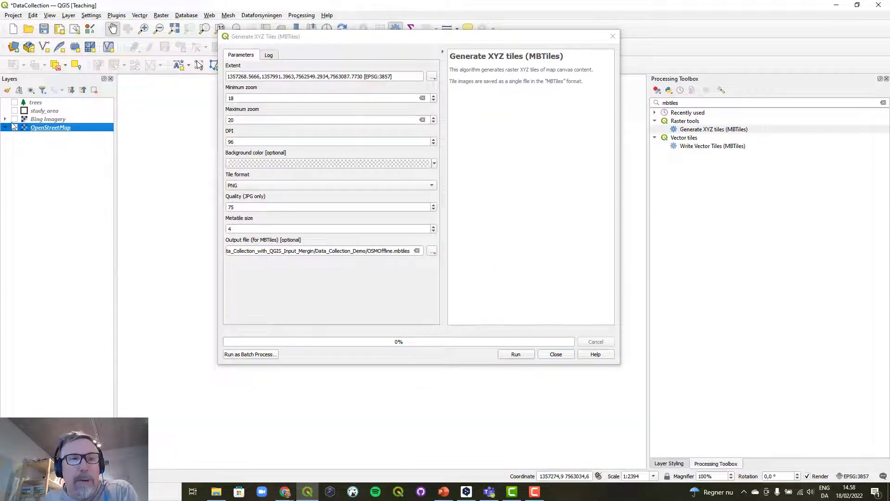
pyautogui.click(15, 119)
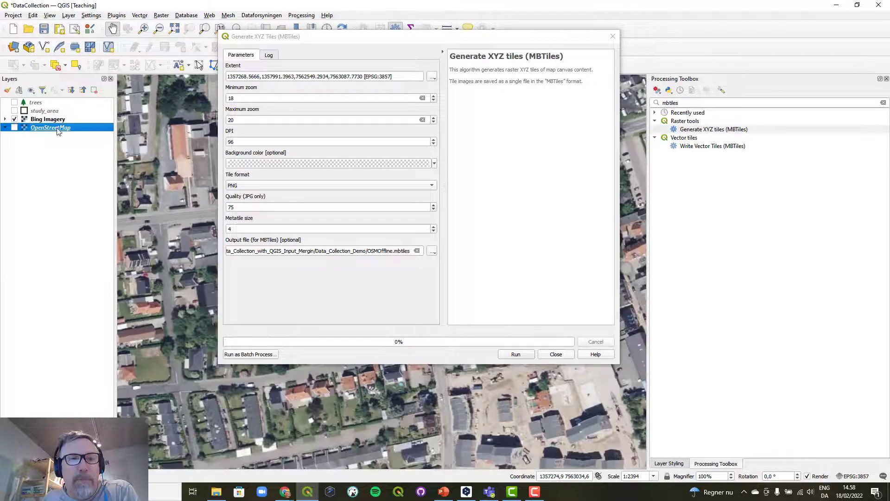
pyautogui.doubleClick(236, 120)
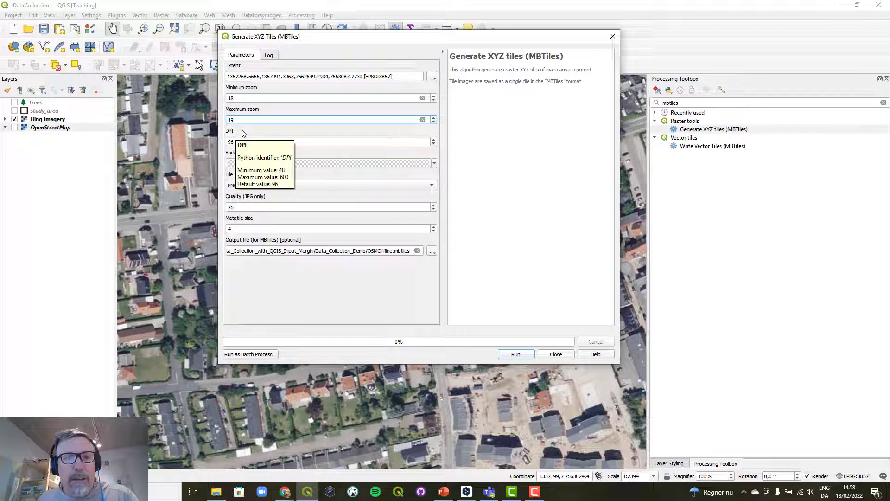
# - Rename the output file to BingOffline.mbtiles in the same folder and run the tile generation
pyautogui.click(368, 251)
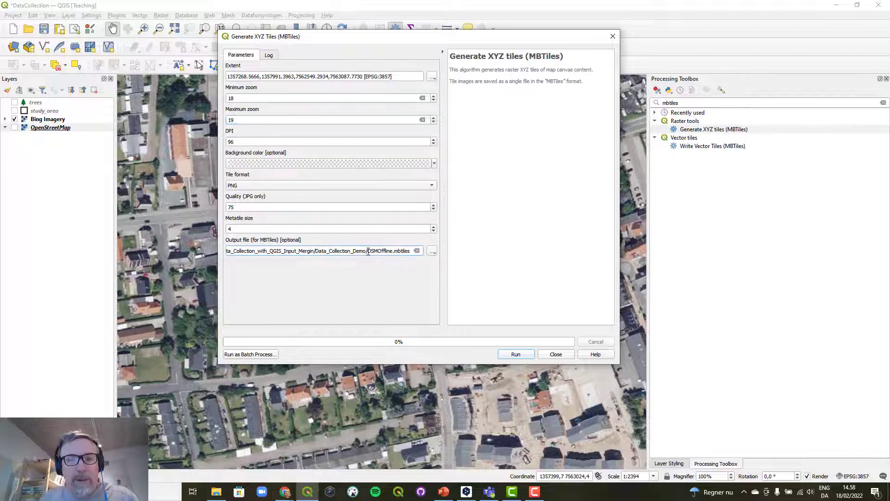
pyautogui.press('Delete')
pyautogui.press('Delete')
pyautogui.press('Delete')
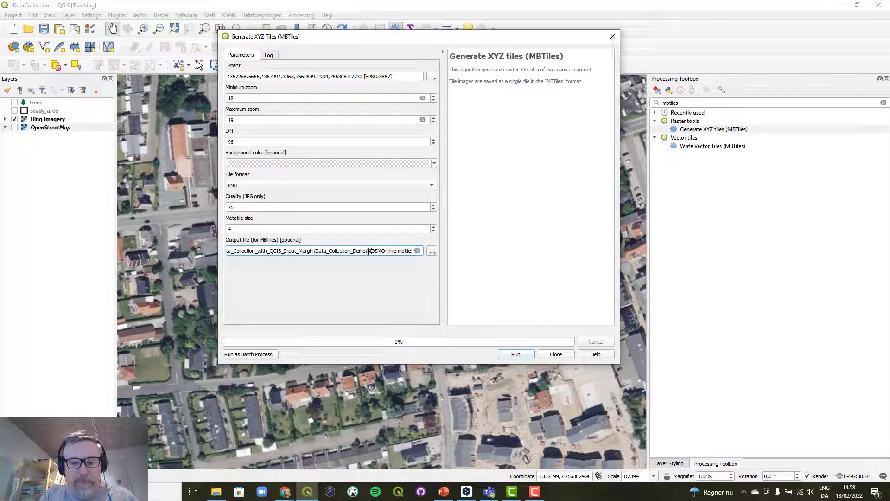
pyautogui.write('Bing')
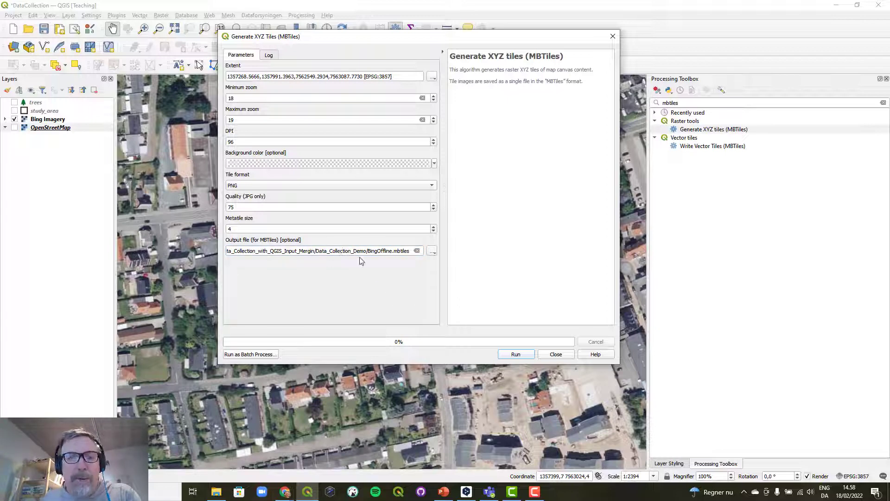
pyautogui.click(512, 354)
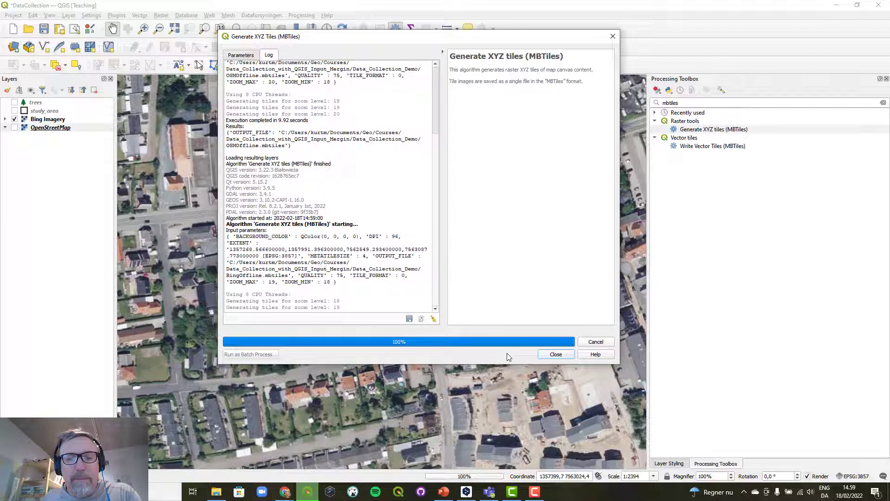
# - Close the tile tool and check the Data_Collection_Demo folder in File Explorer for the generated Bing tile file
pyautogui.click(556, 354)
pyautogui.click(222, 489)
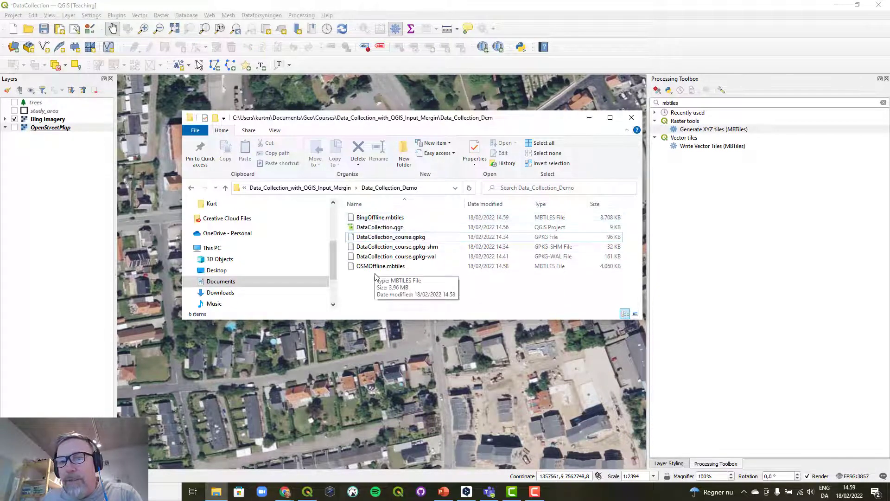
pyautogui.click(590, 118)
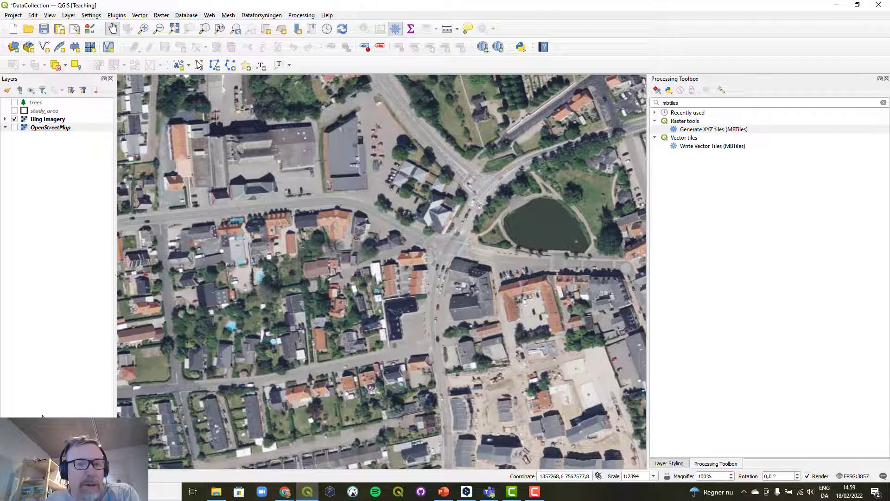
# - Add OSMOffline.mbtiles from the project folder to the map and place it between study_area and Bing Imagery in the layer order
pyautogui.hotkey('ctrl', '2')
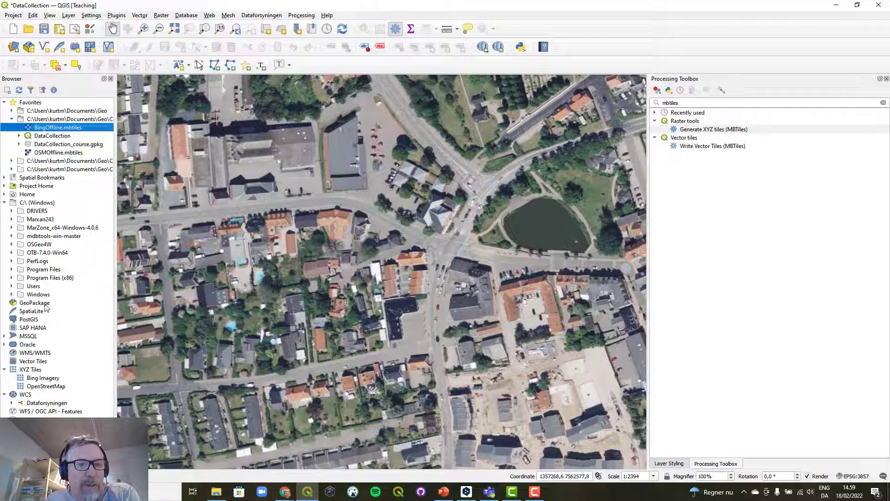
pyautogui.click(53, 153)
pyautogui.rightClick(54, 154)
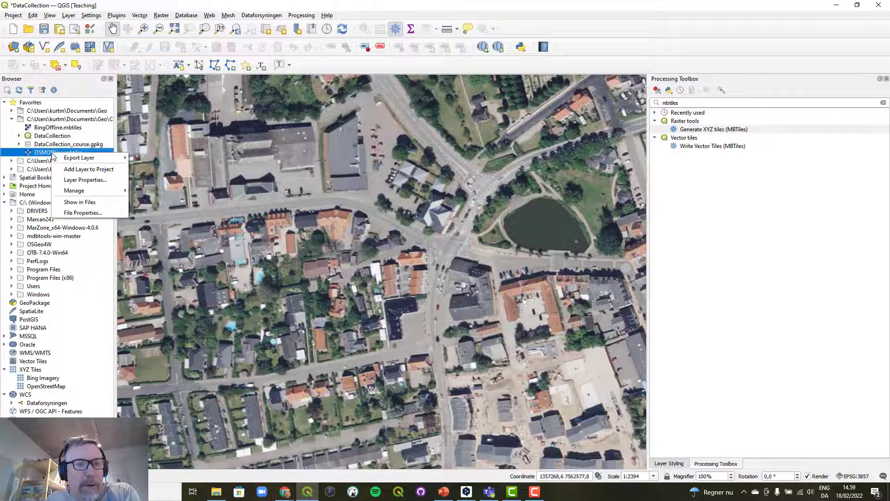
pyautogui.click(67, 169)
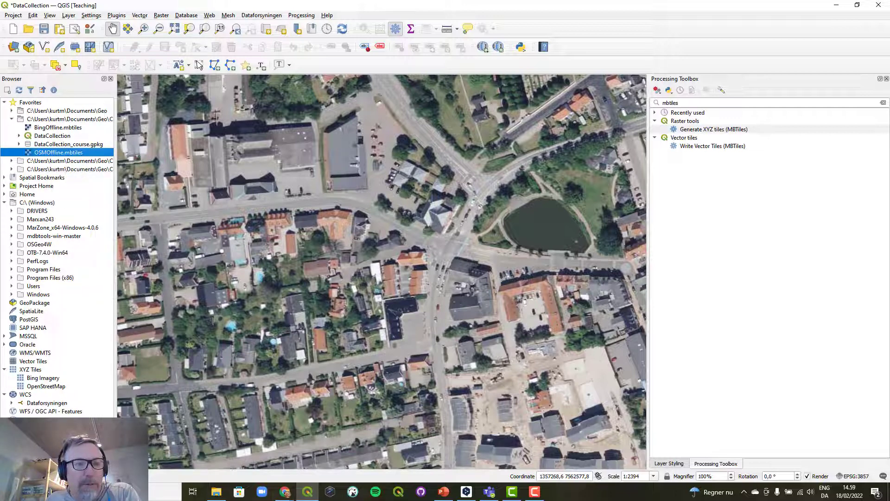
pyautogui.click(13, 463)
pyautogui.moveTo(42, 128); pyautogui.dragTo(49, 117)
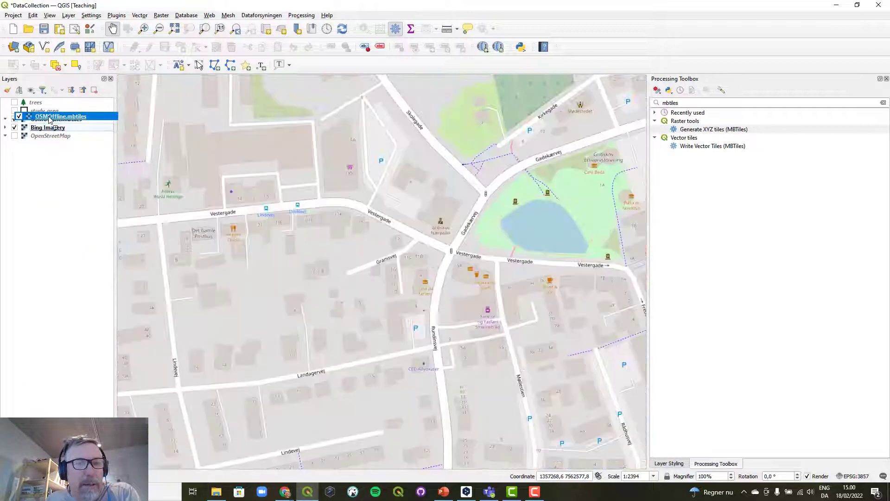
pyautogui.click(55, 151)
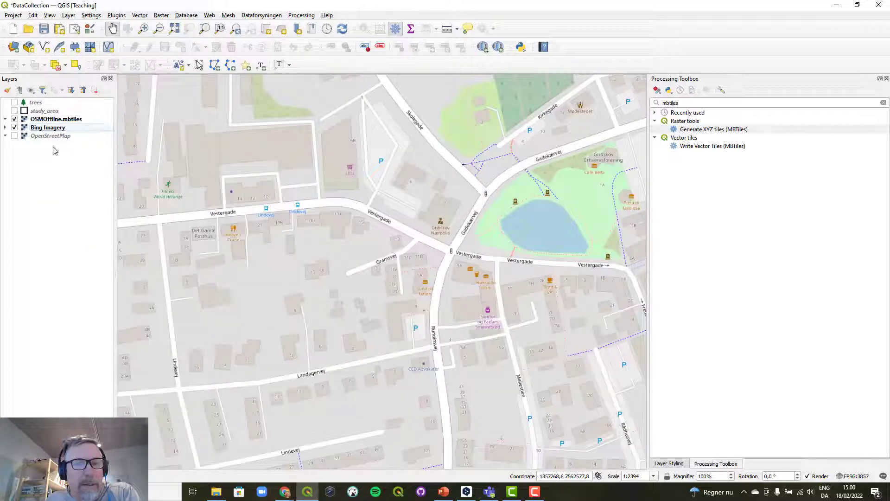
# - Hide the Bing Imagery layer and check how far the OSMOffline.mbtiles coverage extends around the study area
pyautogui.click(15, 127)
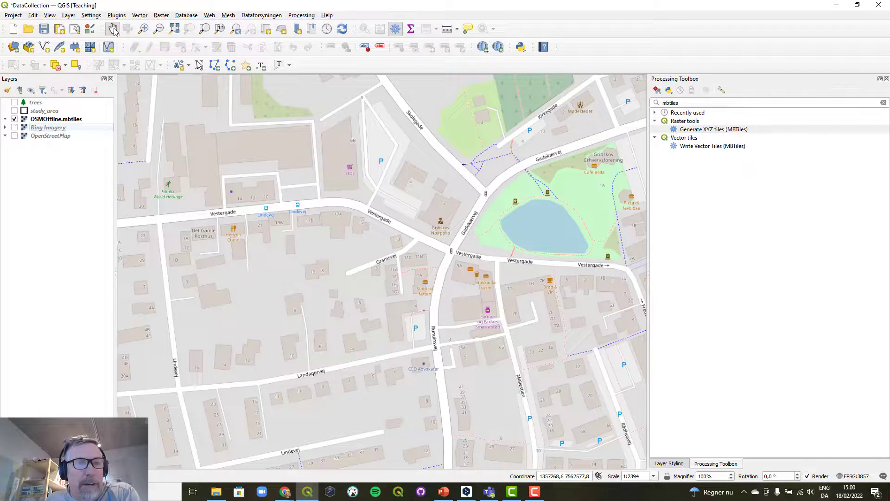
pyautogui.moveTo(130, 102); pyautogui.dragTo(215, 177)
pyautogui.moveTo(327, 315); pyautogui.dragTo(252, 258)
pyautogui.moveTo(331, 275); pyautogui.dragTo(350, 294)
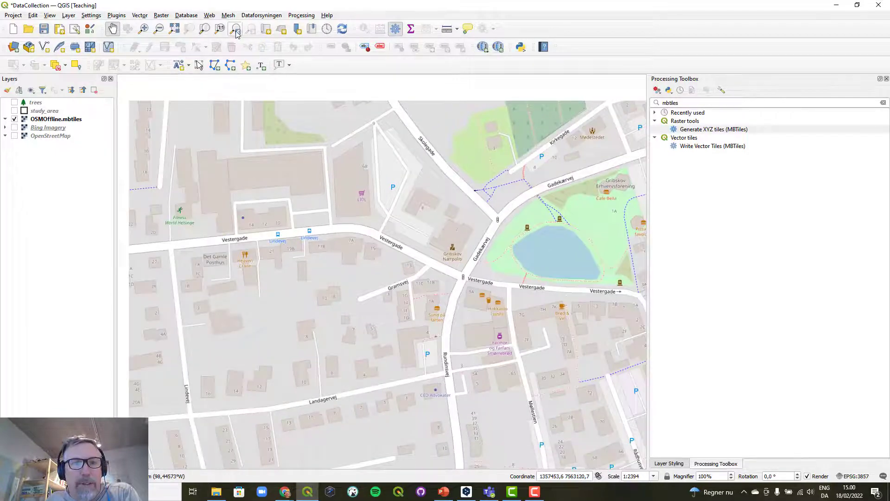
pyautogui.click(236, 29)
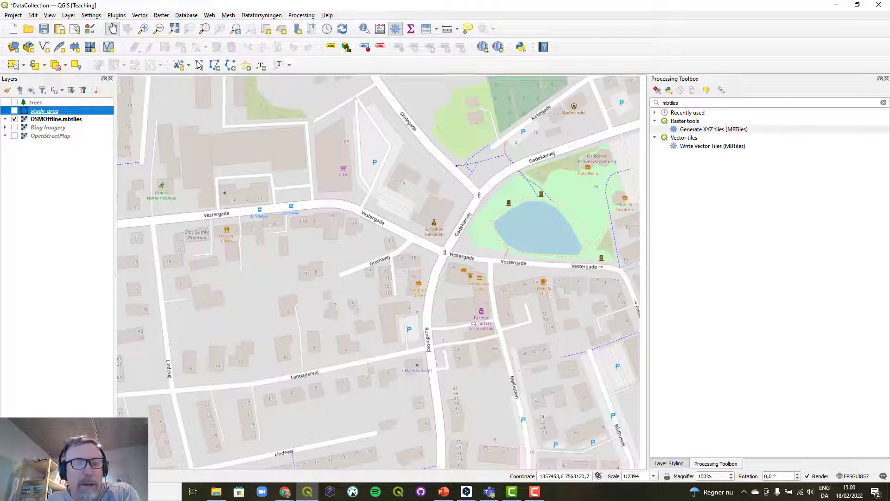
# - Add BingOffline.mbtiles to the project and order the backgrounds as Bing Imagery, BingOffline.mbtiles, OSMOffline.mbtiles, OpenStreetMap below study_area
pyautogui.click(35, 464)
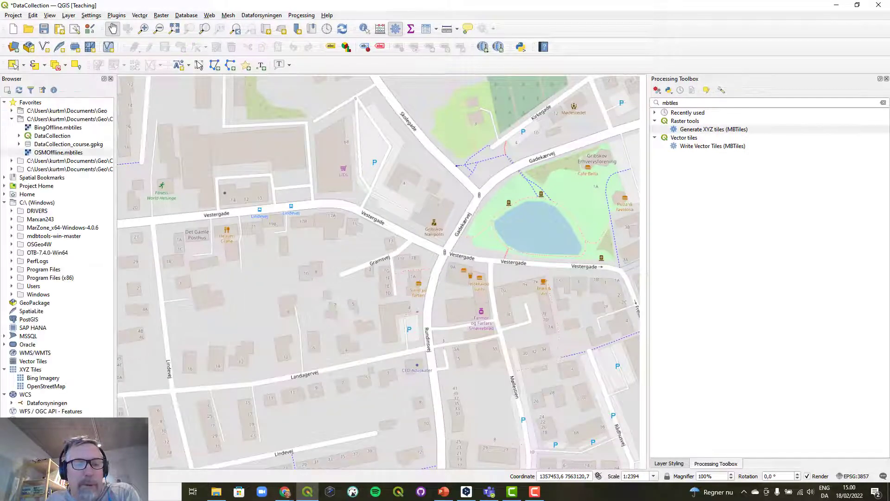
pyautogui.rightClick(40, 131)
pyautogui.click(64, 148)
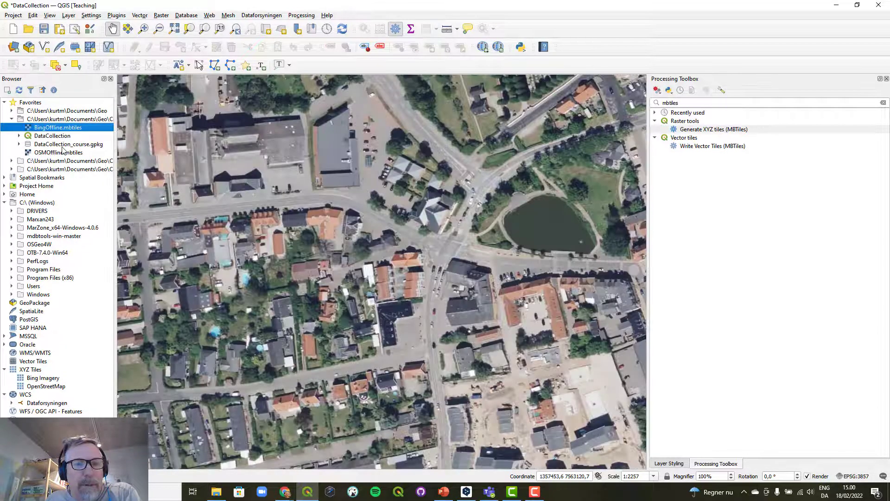
pyautogui.hotkey('ctrl', '1')
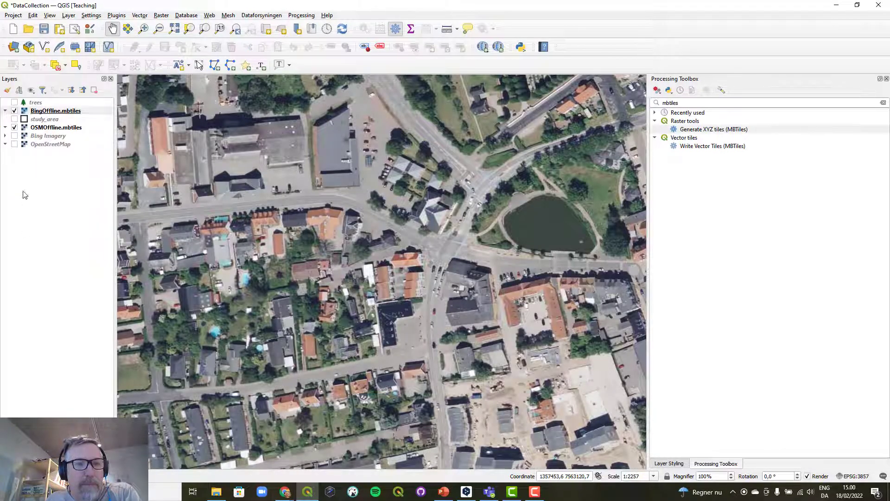
pyautogui.moveTo(58, 111); pyautogui.dragTo(65, 146)
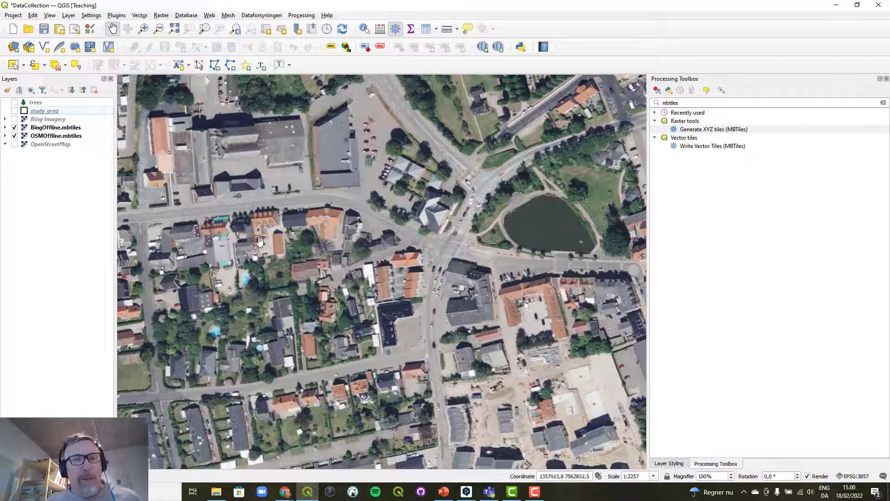
# - Hide both offline tile layers and show the OpenStreetMap, study_area and trees layers
pyautogui.click(14, 128)
pyautogui.click(14, 135)
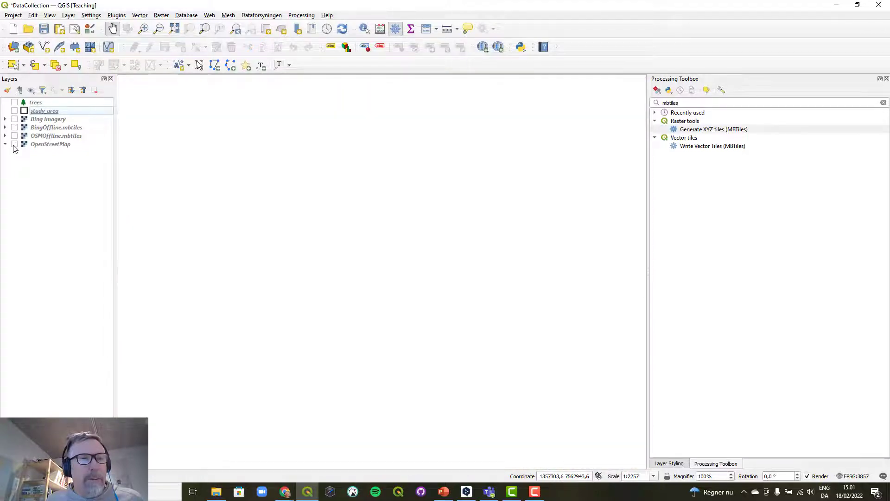
pyautogui.click(14, 144)
pyautogui.click(14, 111)
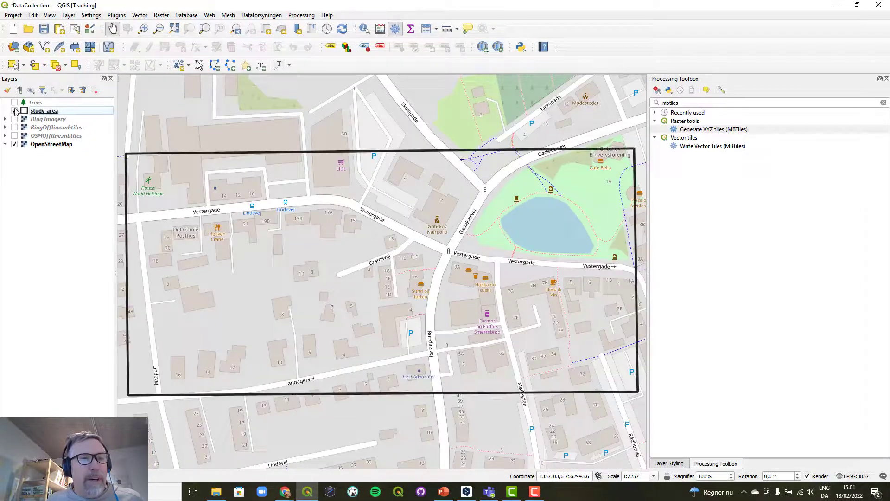
# - Save the current layer visibility as a new map theme named OSM Online
pyautogui.click(31, 91)
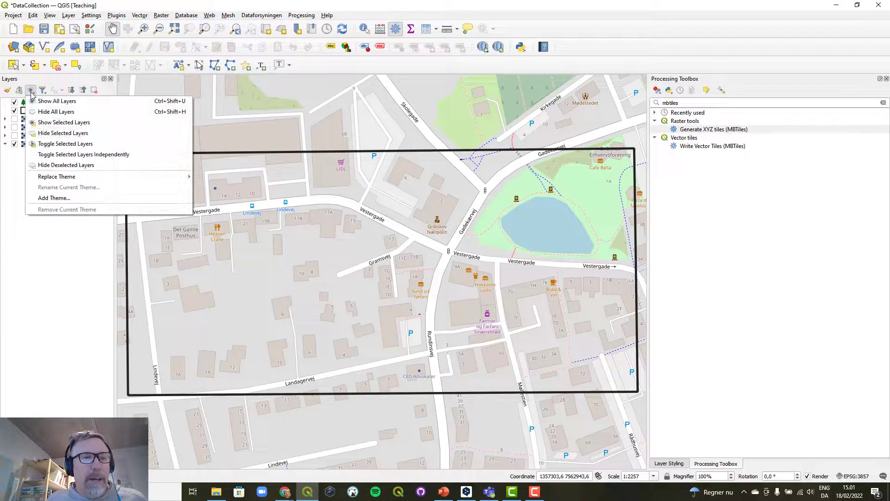
pyautogui.click(52, 198)
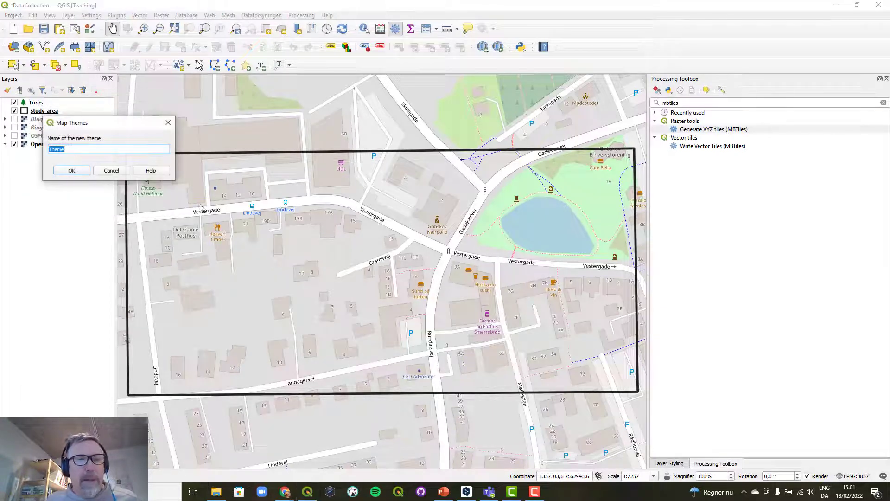
pyautogui.write('OSM Online')
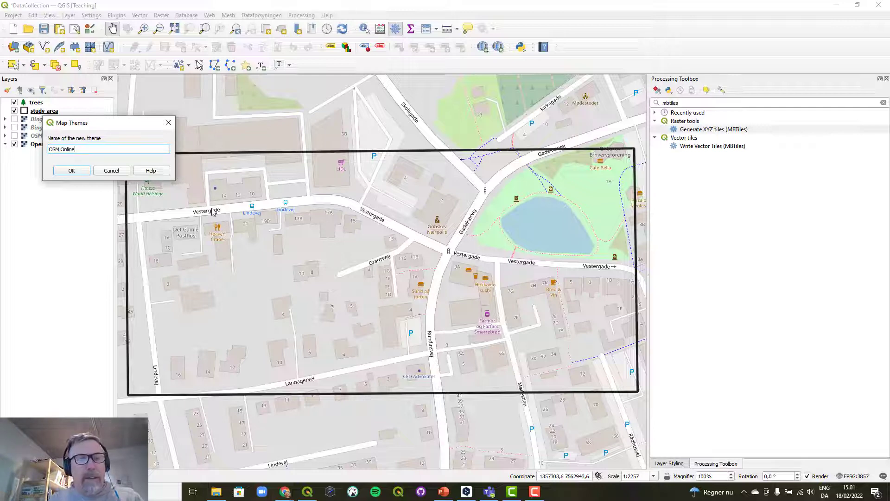
pyautogui.click(72, 171)
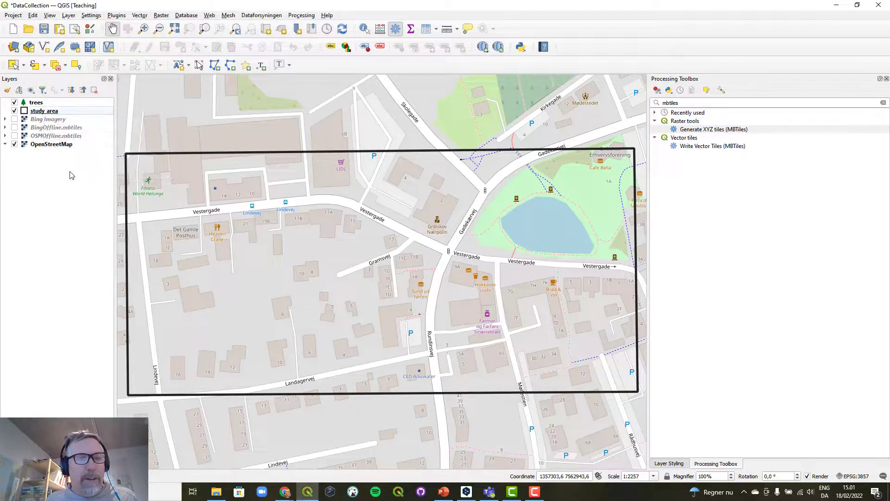
# - Show OSMOffline.mbtiles instead of OpenStreetMap and save the visibility as a map theme named OSM Offline
pyautogui.click(14, 144)
pyautogui.click(14, 136)
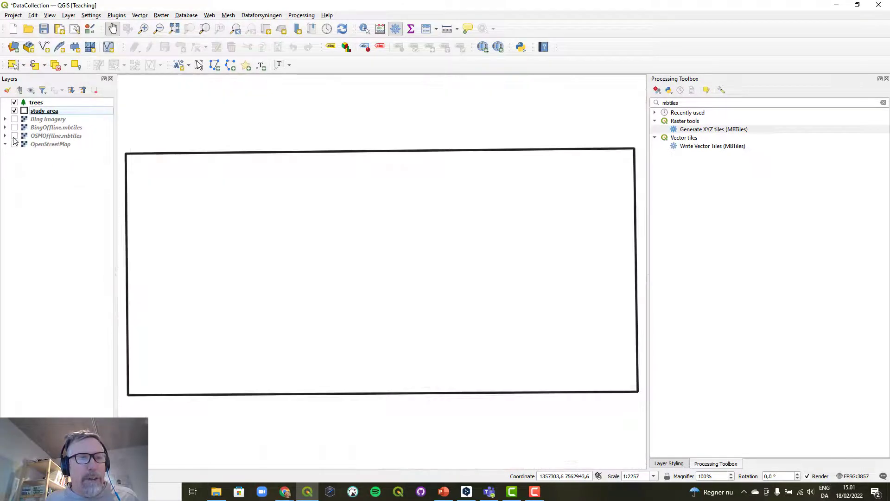
pyautogui.click(31, 91)
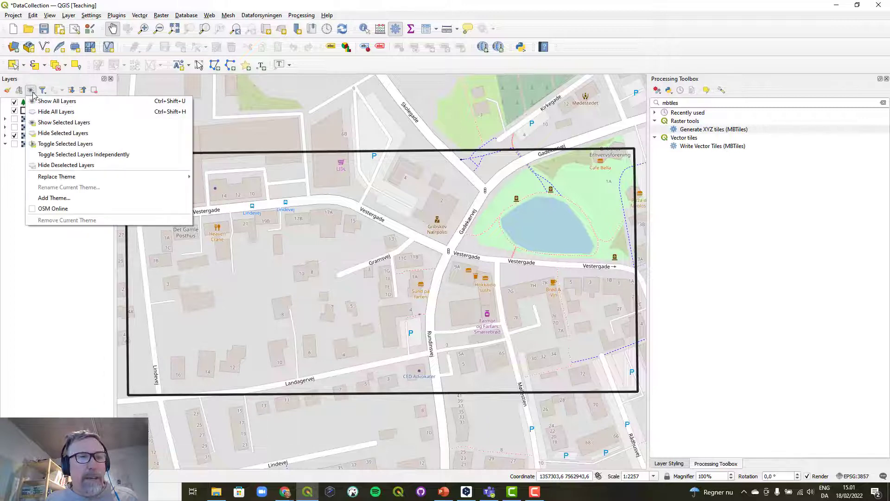
pyautogui.click(72, 198)
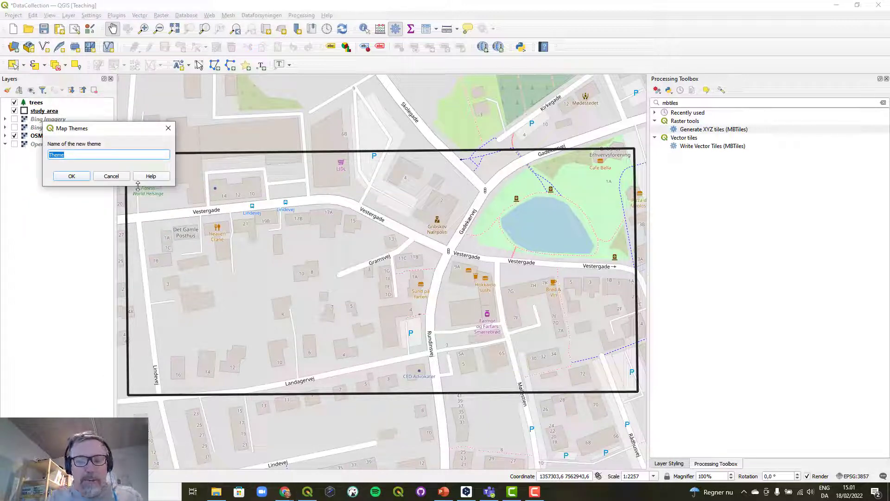
pyautogui.write('OSM Offline')
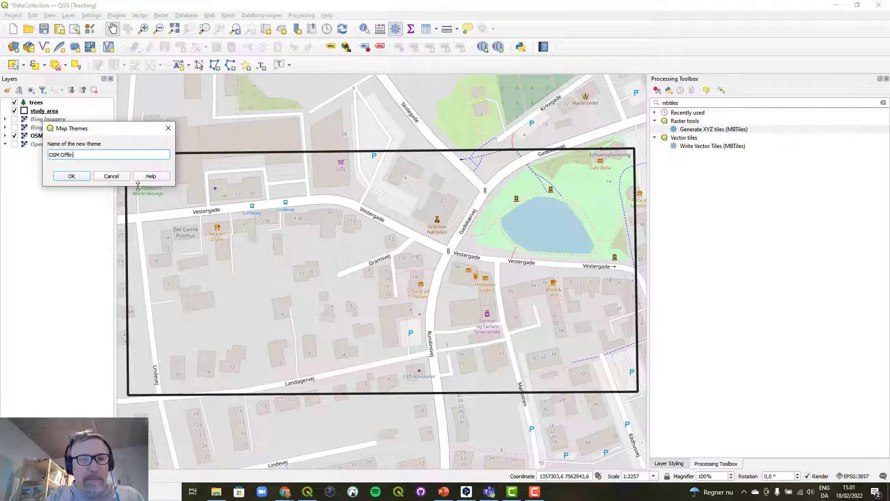
pyautogui.click(74, 177)
# - Show Bing Imagery instead of OSMOffline.mbtiles and save the visibility as a map theme named Bing Online
pyautogui.click(14, 135)
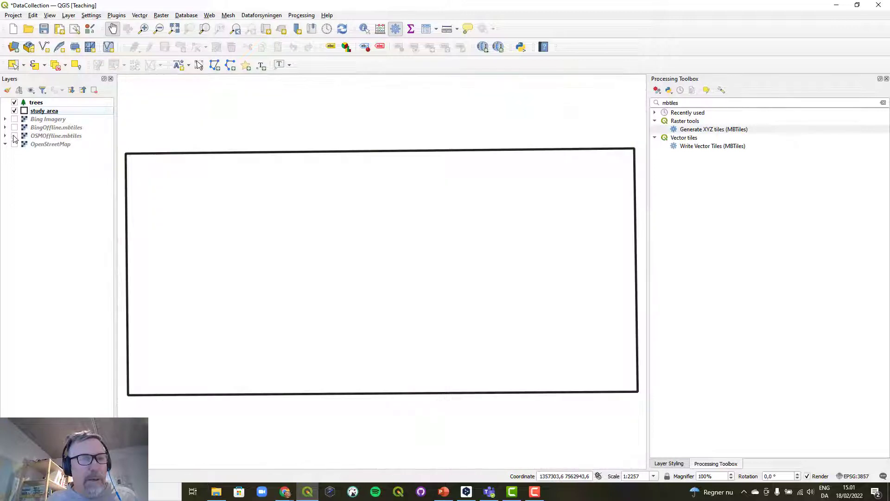
pyautogui.click(14, 119)
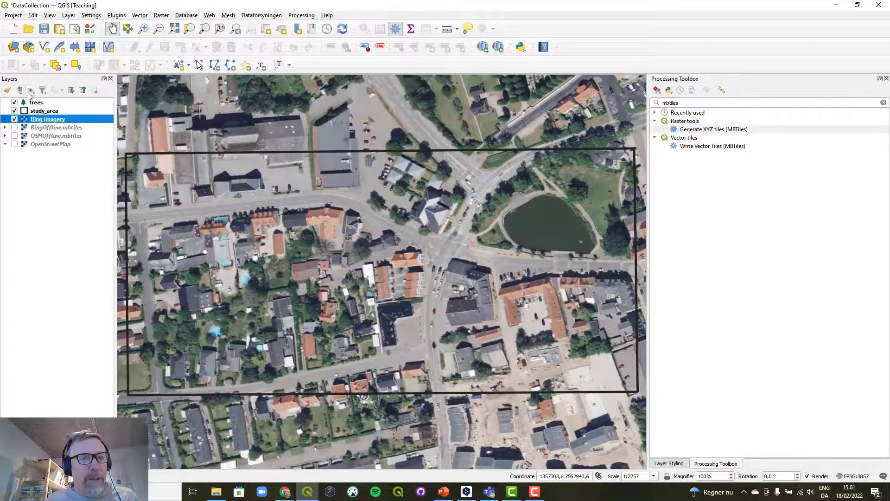
pyautogui.click(31, 89)
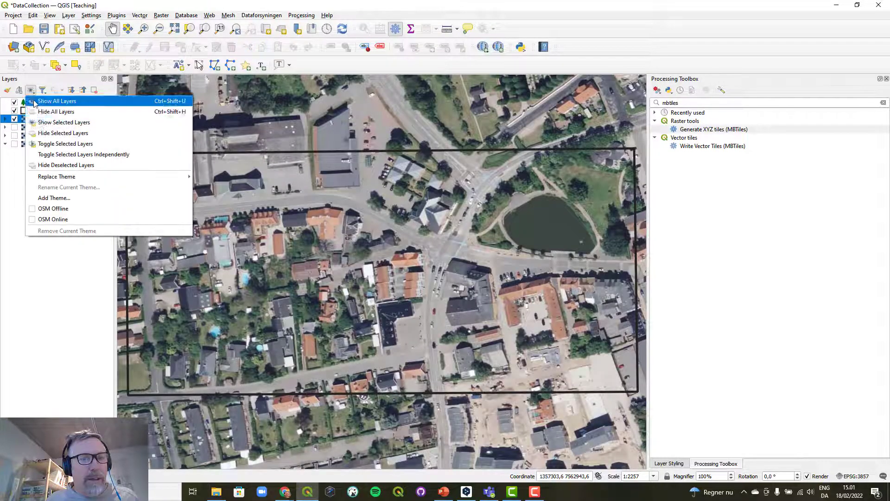
pyautogui.click(53, 198)
pyautogui.write('Bin')
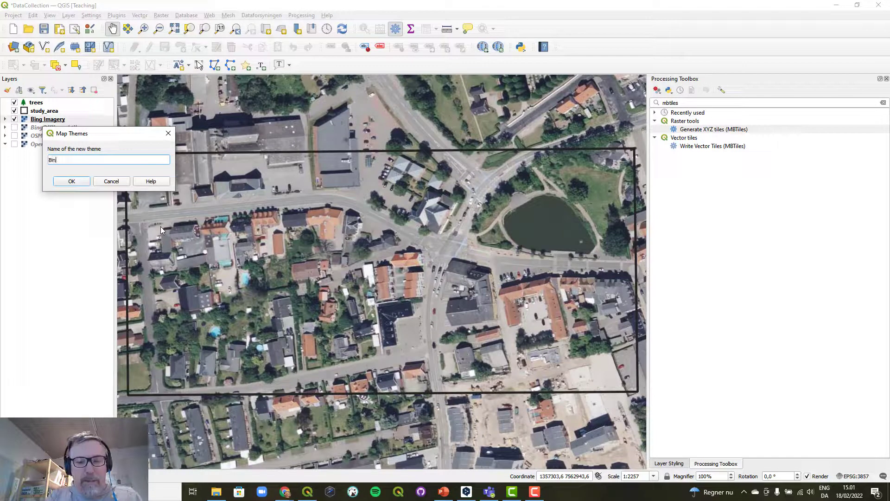
pyautogui.write('g Online')
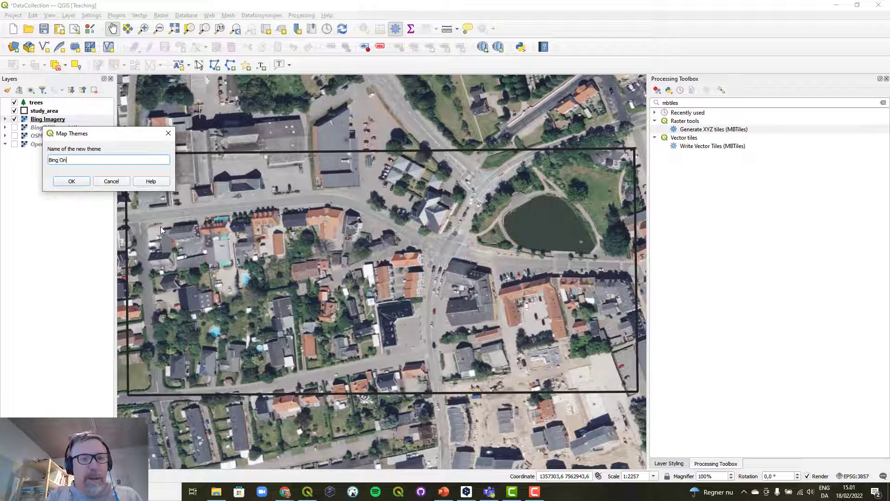
pyautogui.click(71, 181)
# - Show BingOffline.mbtiles instead of Bing Imagery and save the visibility as a map theme named Bing Offline
pyautogui.click(14, 119)
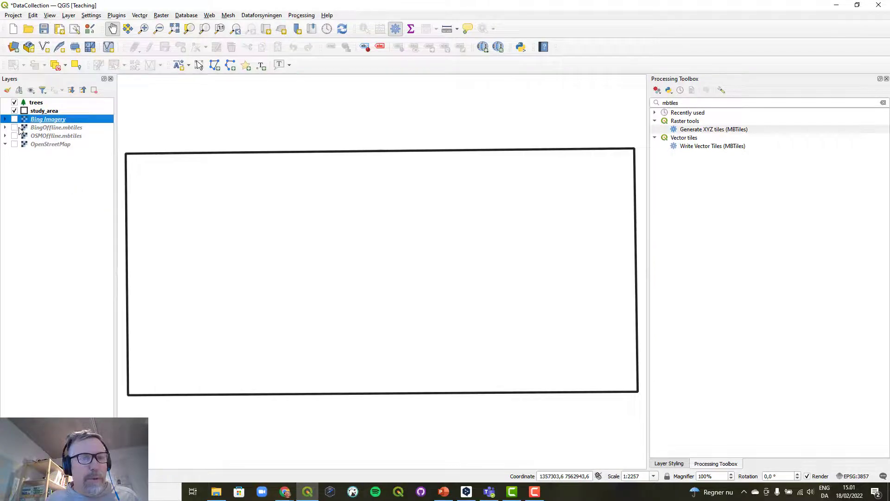
pyautogui.click(18, 128)
pyautogui.click(15, 128)
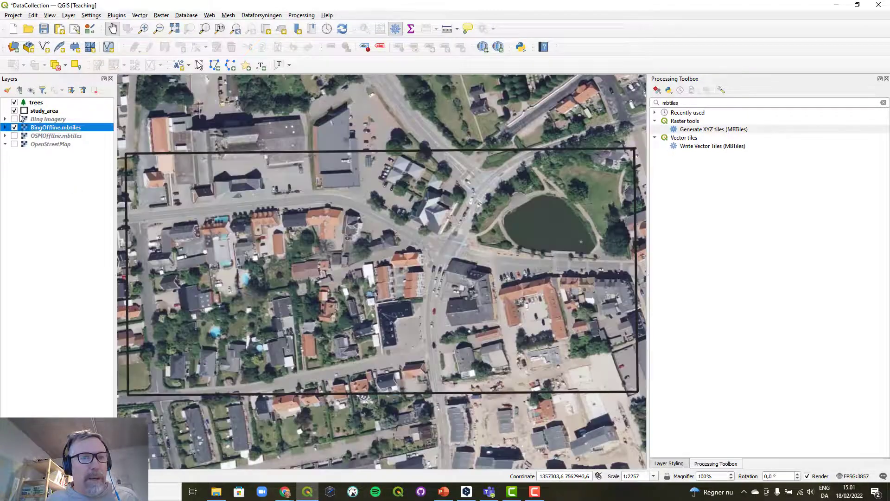
pyautogui.click(31, 90)
pyautogui.click(54, 197)
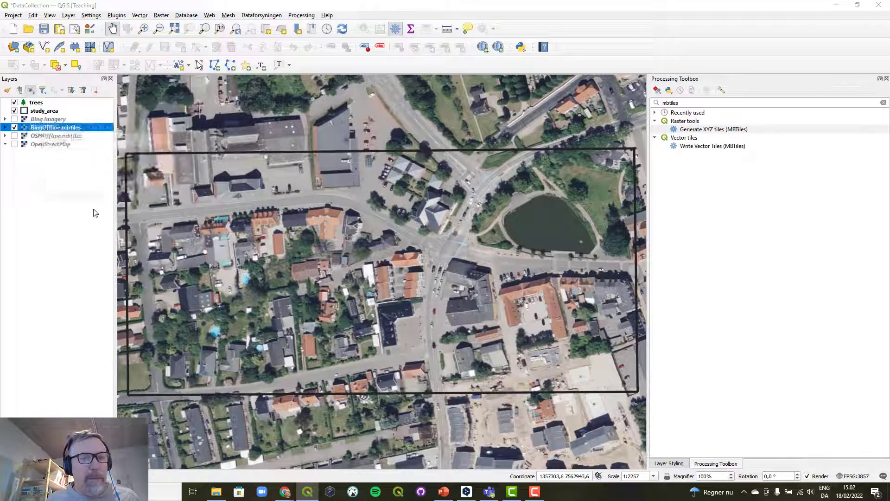
pyautogui.write('Bing Offline')
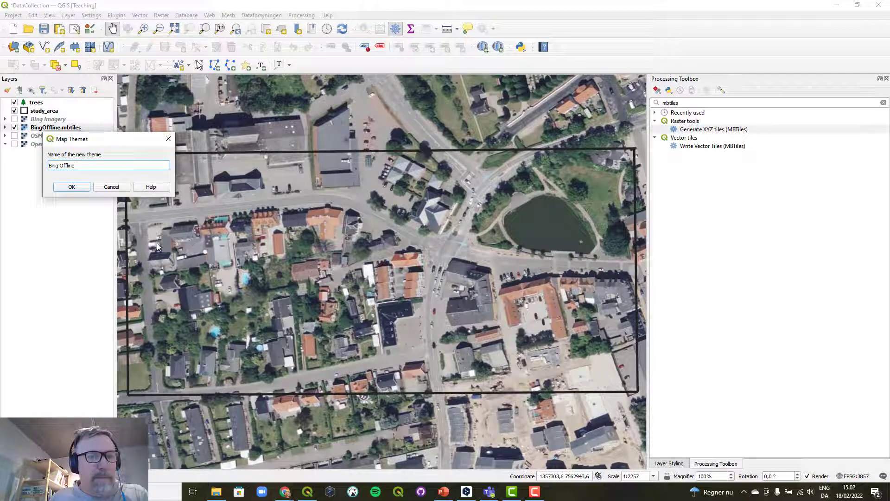
pyautogui.click(78, 188)
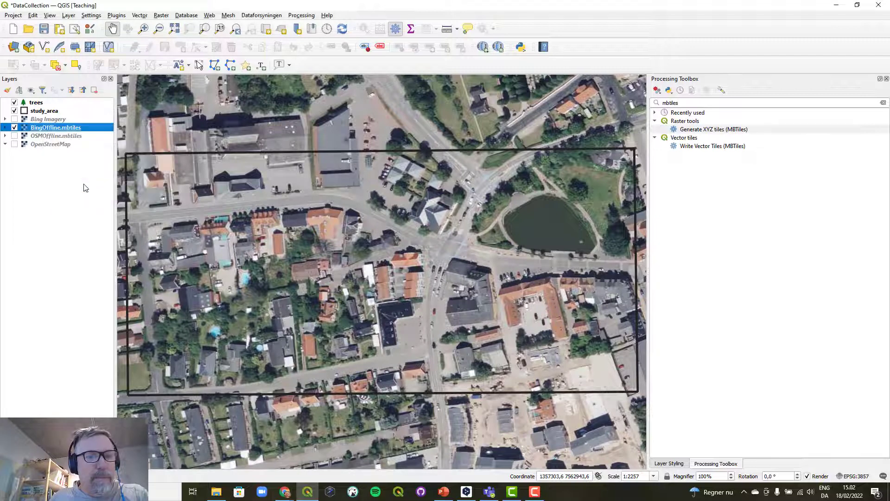
# - Check the OSM map themes by applying OSM Online followed by OSM Offline, and view the themes available for replacement
pyautogui.click(31, 90)
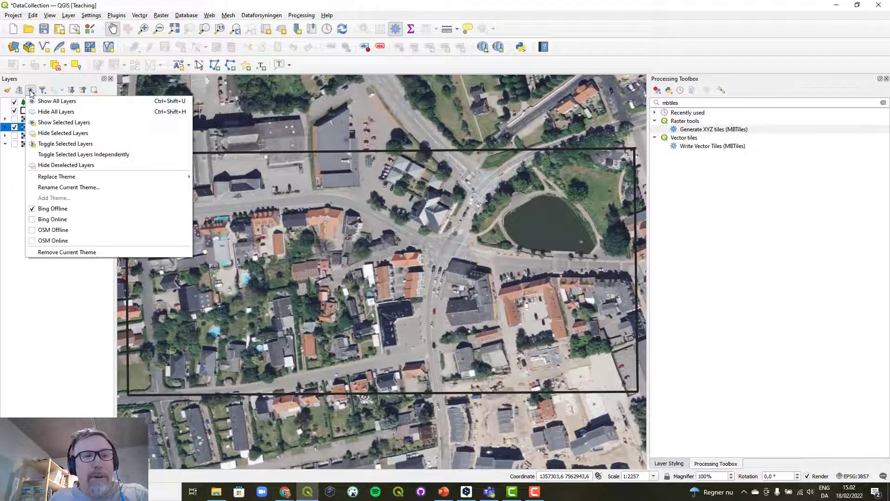
pyautogui.click(53, 241)
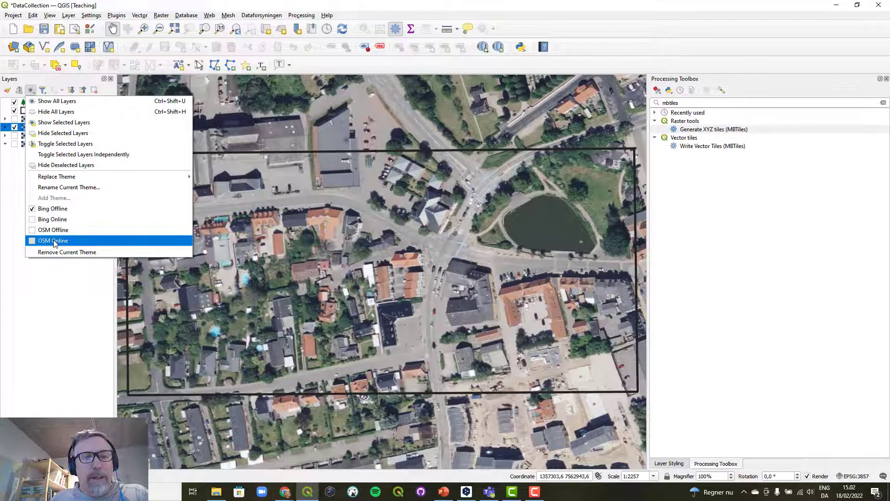
pyautogui.click(31, 91)
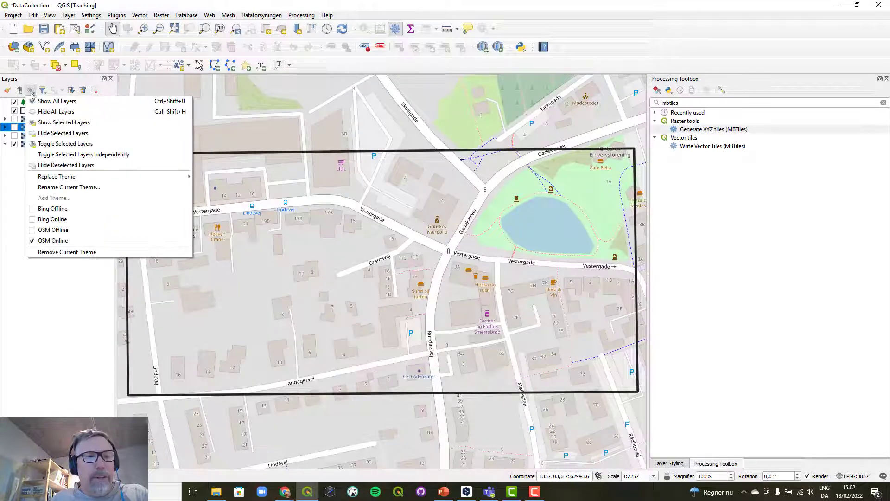
pyautogui.click(51, 233)
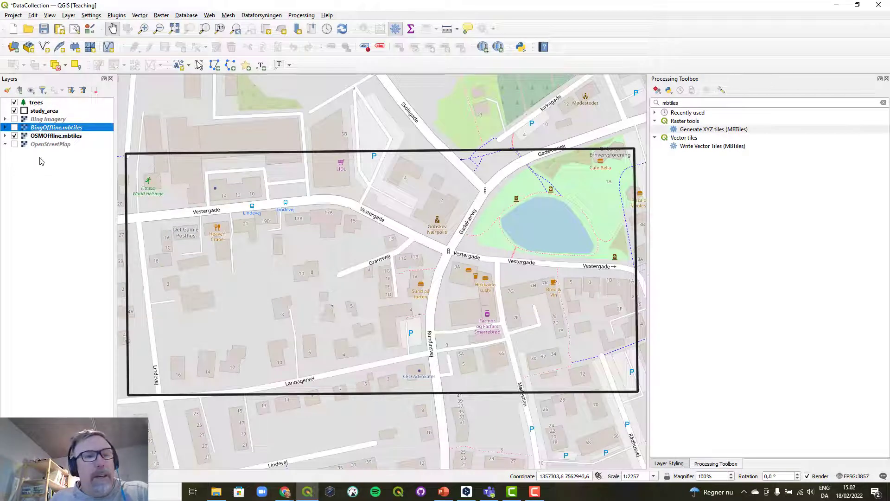
pyautogui.click(31, 90)
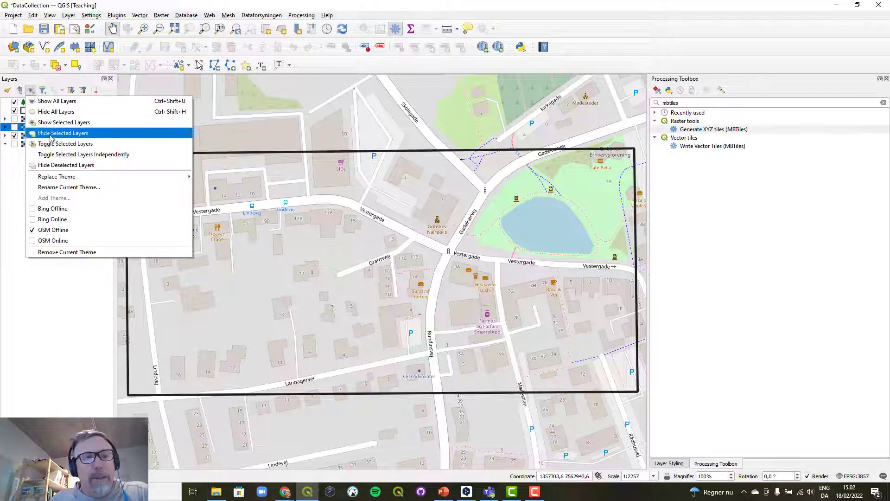
pyautogui.moveTo(60, 176)
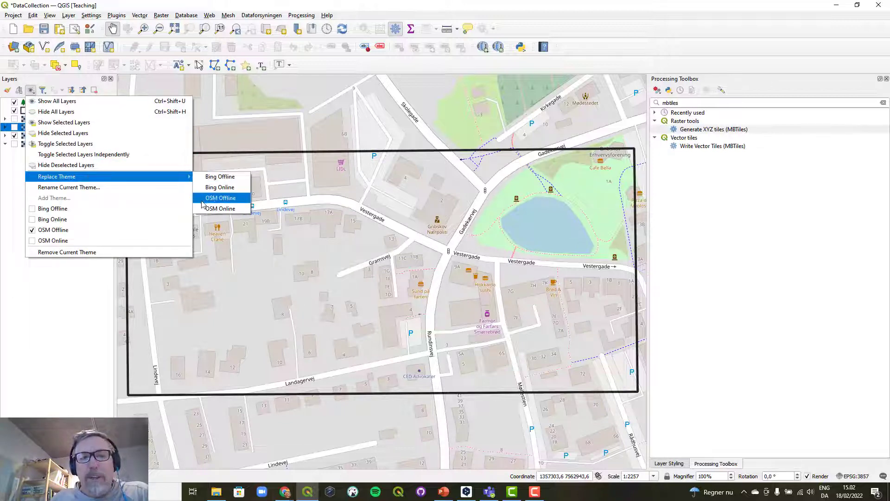
pyautogui.click(171, 4)
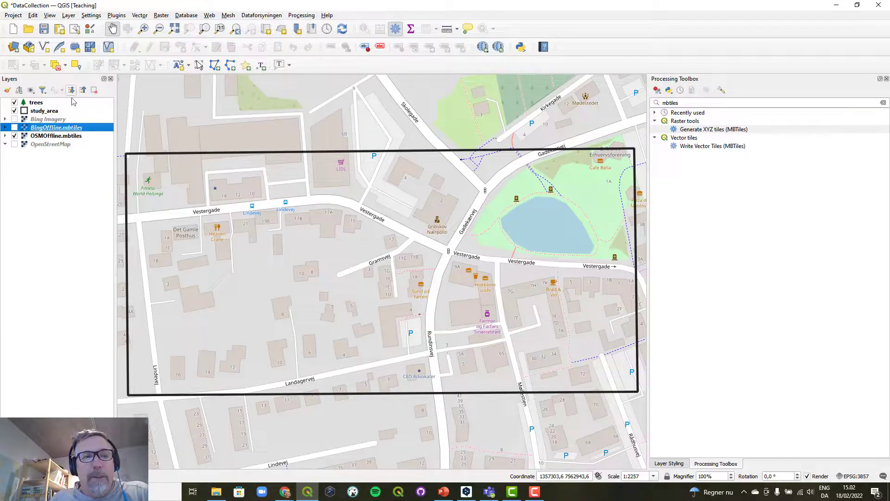
# - Check the Bing map themes by applying Bing Online followed by Bing Offline
pyautogui.click(23, 93)
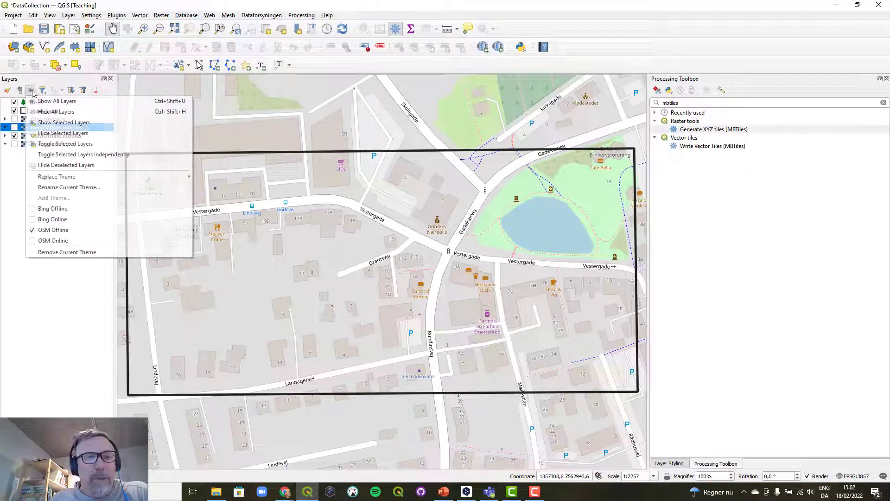
pyautogui.click(64, 222)
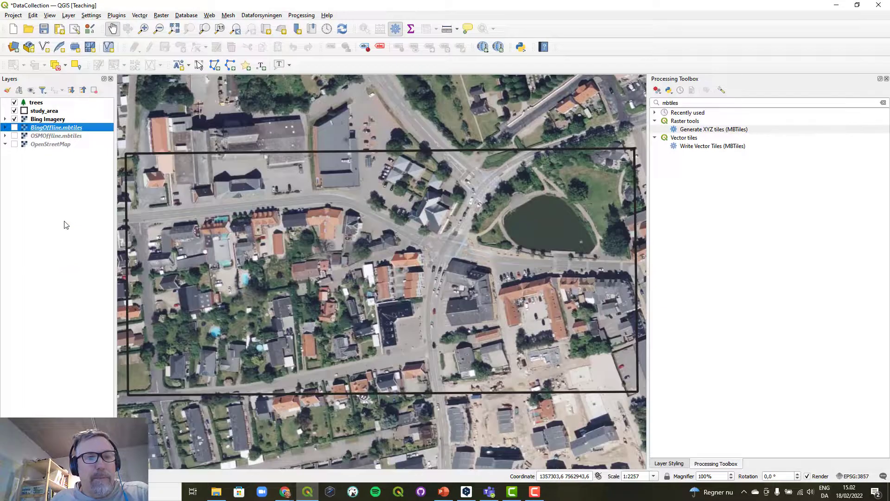
pyautogui.click(31, 90)
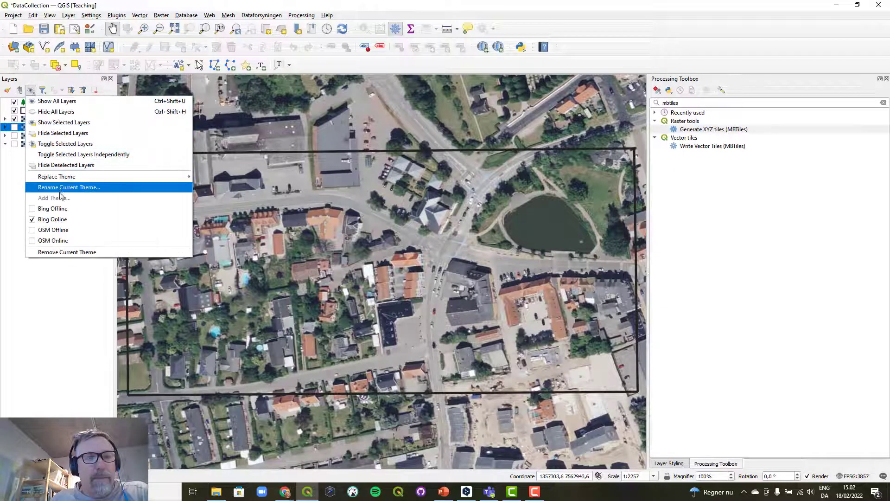
pyautogui.click(56, 209)
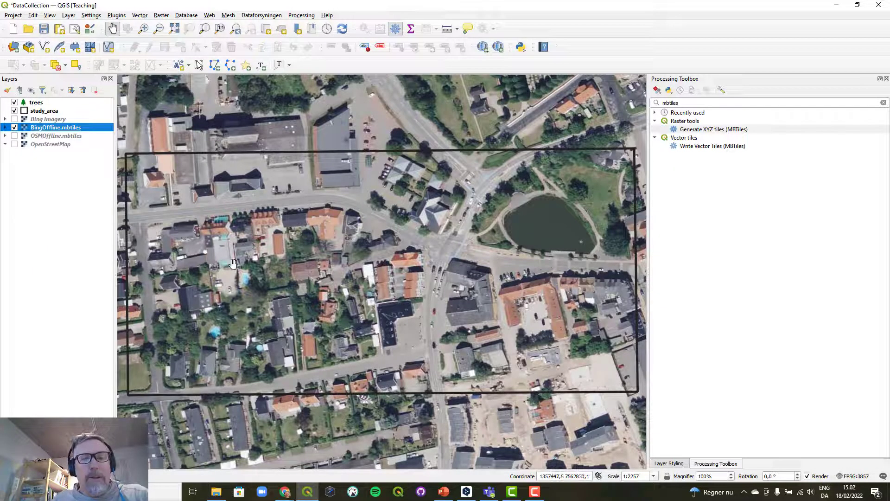